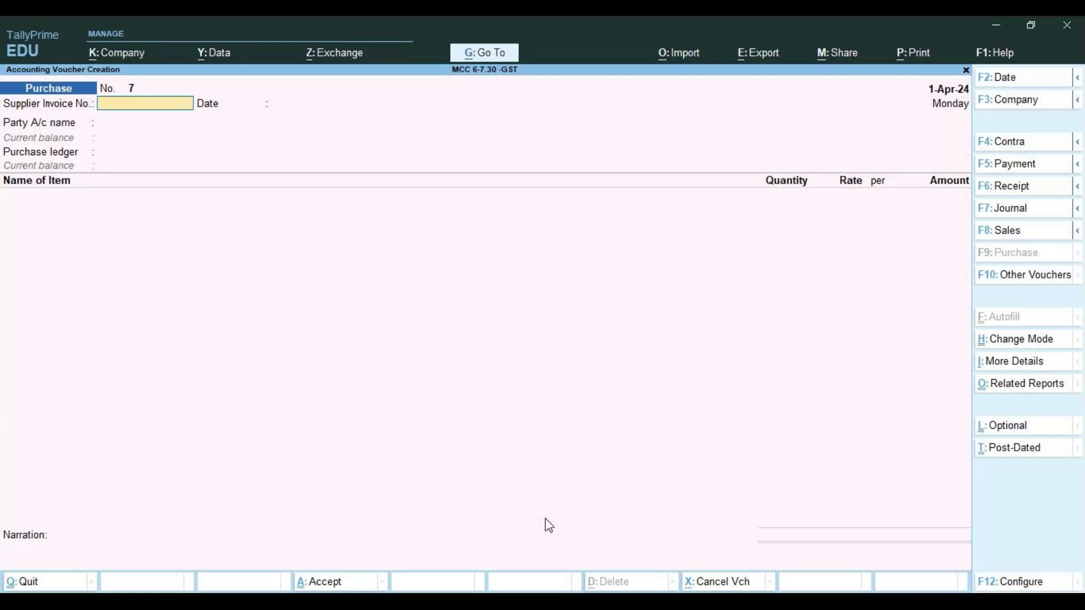
- Start a sales voucher with JOHN AND CO as the party account, leaving all dispatch details blank
{"action": "key", "text": "F8"}
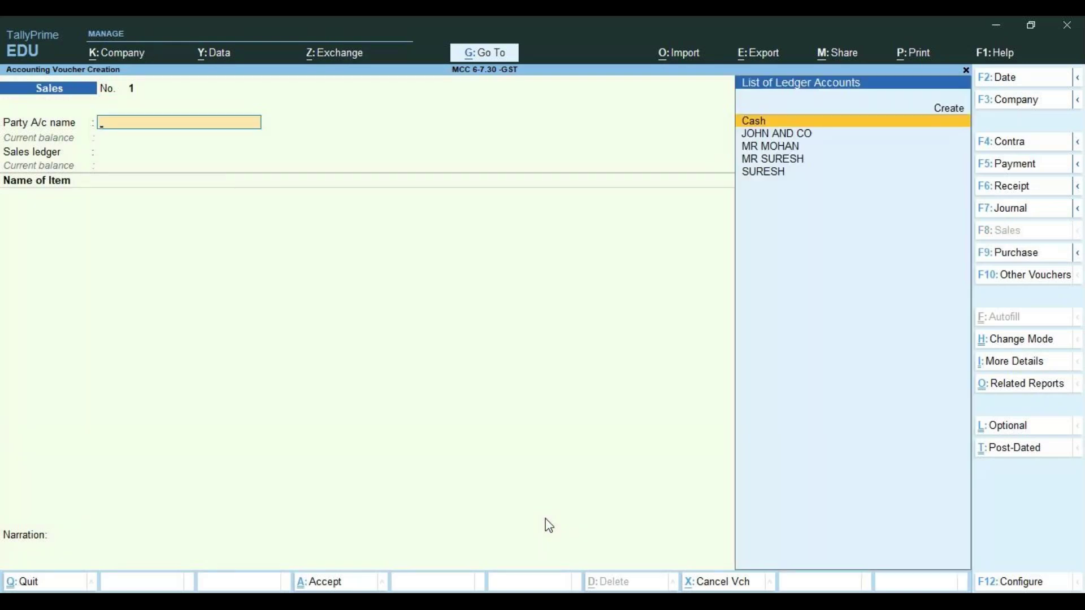
{"action": "key", "text": "Down"}
{"action": "key", "text": "Return"}
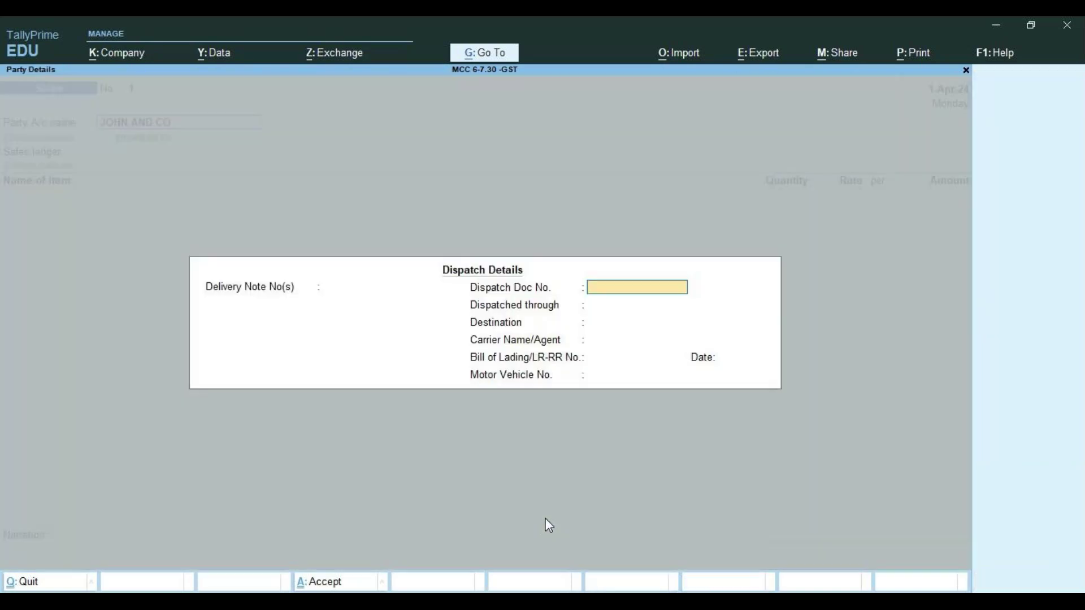
{"action": "key", "text": "Return"}
{"action": "key", "text": "Return"}
{"action": "key", "text": "Return"}
{"action": "key", "text": "Return"}
{"action": "key", "text": "Return"}
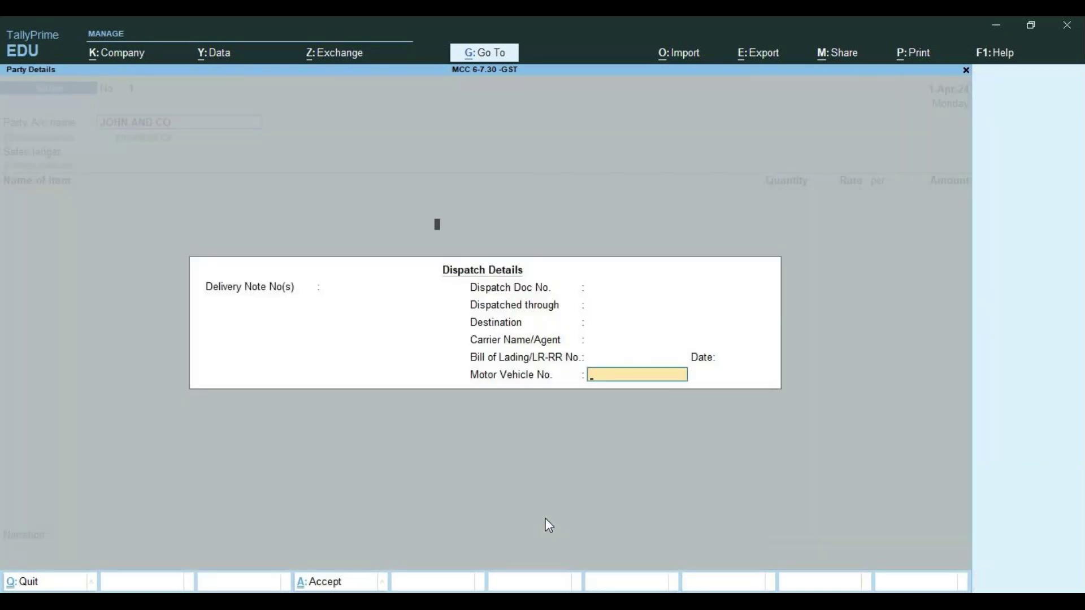
{"action": "key", "text": "Return"}
- Accept the buyer's party details with Karnataka as place of supply and choose SALES A/C as the sales ledger
{"action": "key", "text": "Return"}
{"action": "key", "text": "Return"}
{"action": "key", "text": "Return"}
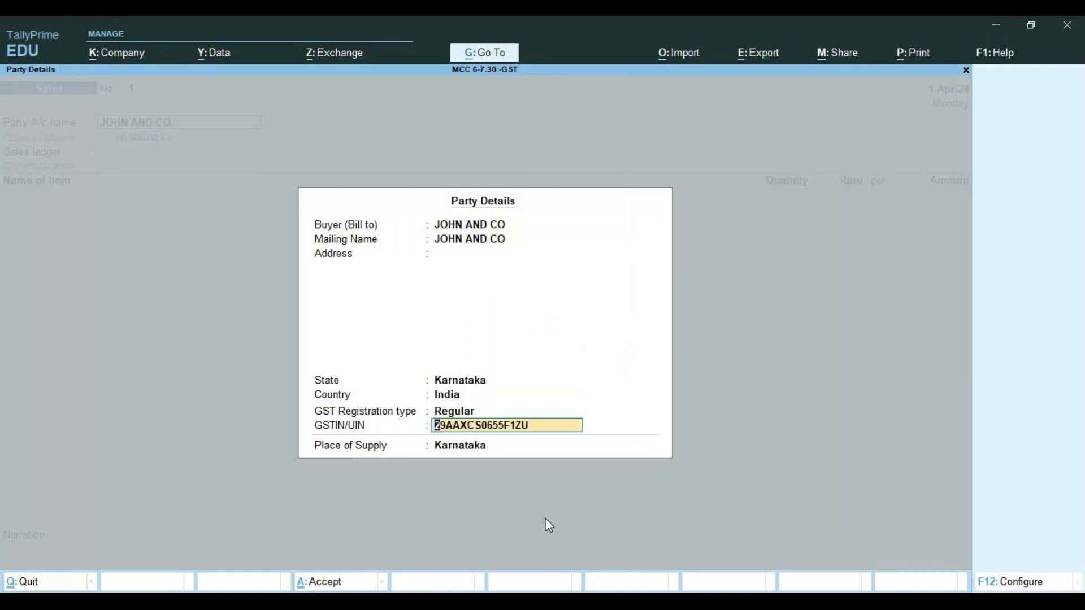
{"action": "key", "text": "Return"}
{"action": "key", "text": "Return"}
{"action": "key", "text": "Return"}
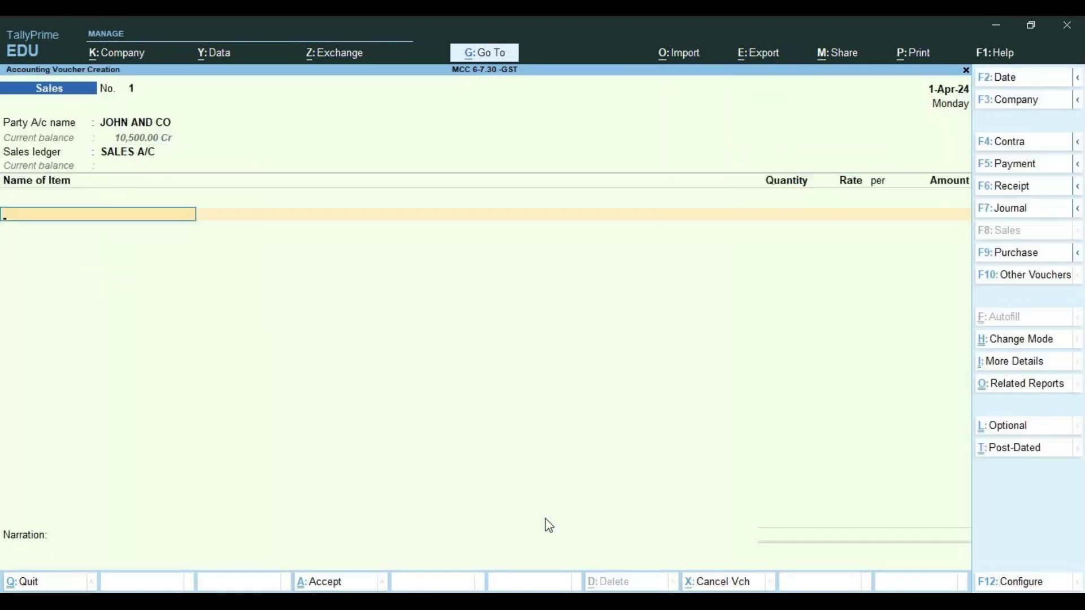
- Add the stock item CLOTH with a quantity of 100 NOS at a rate of 2000
{"action": "key", "text": "Down"}
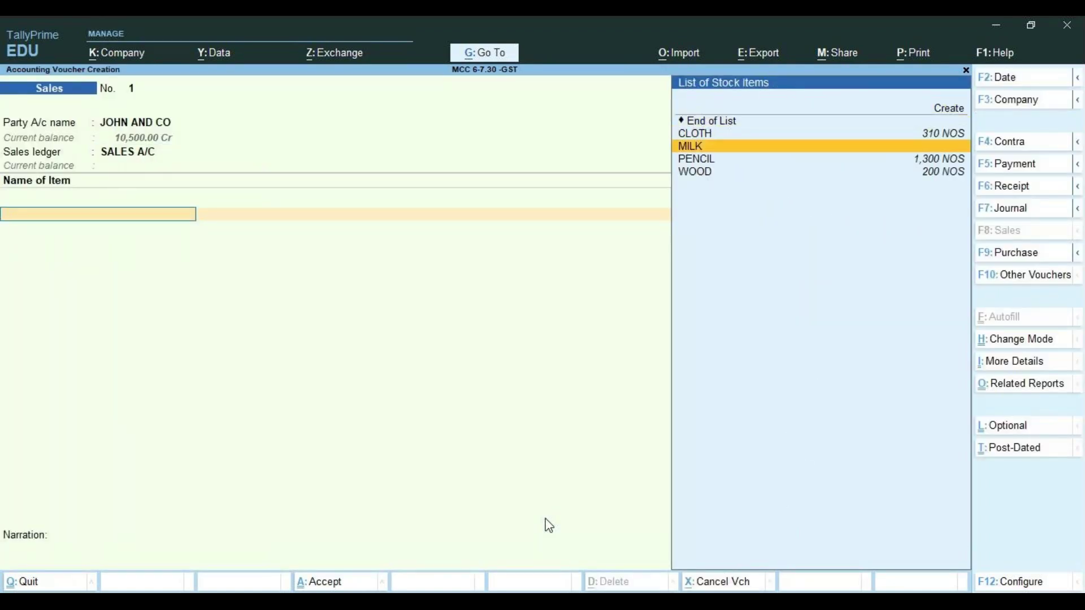
{"action": "key", "text": "Up"}
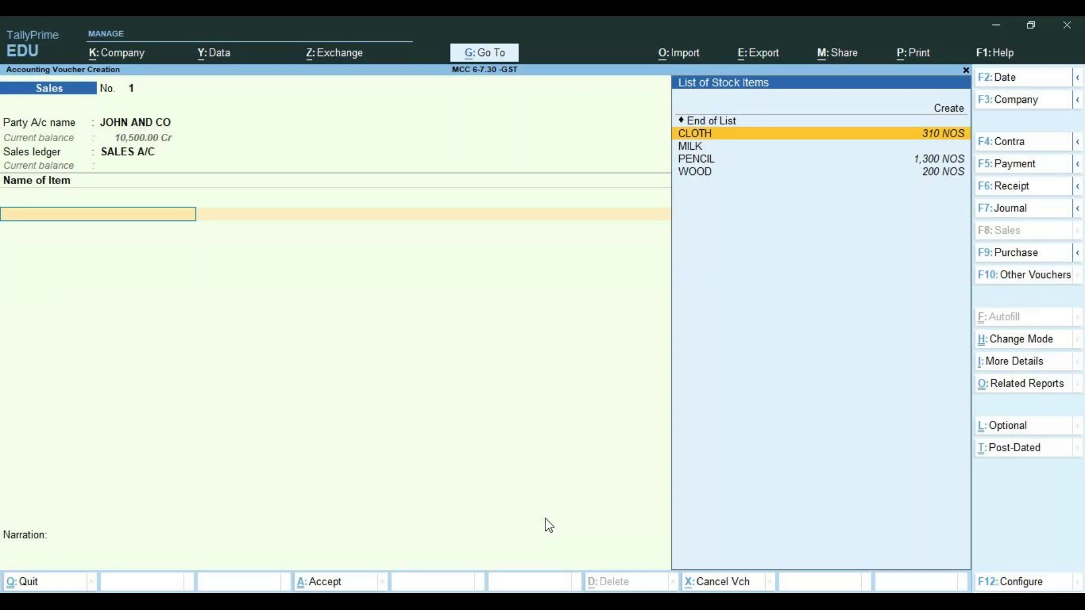
{"action": "key", "text": "Return"}
{"action": "type", "text": "100"}
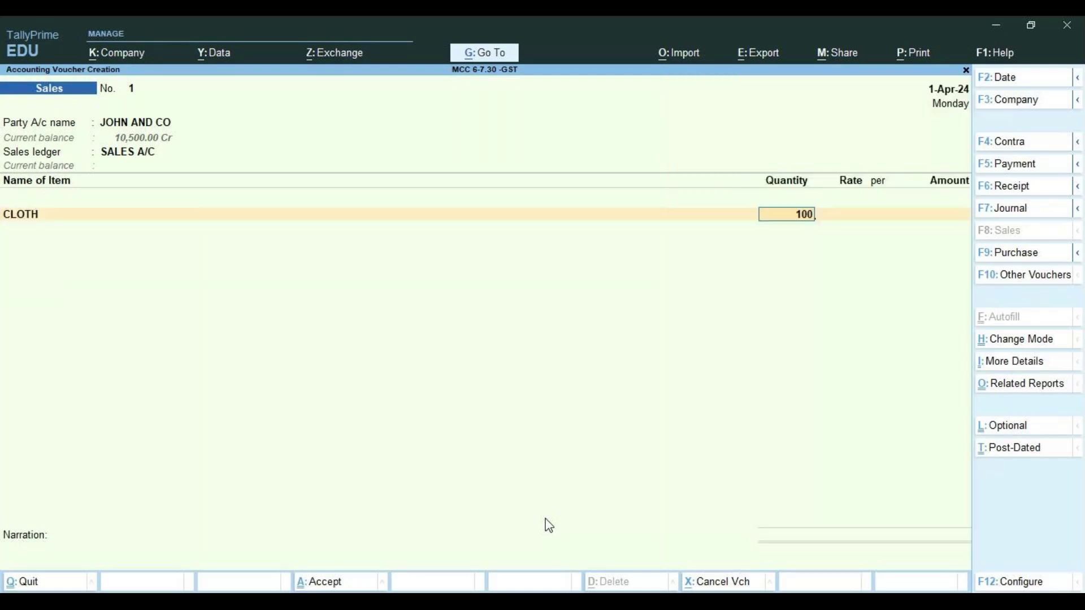
{"action": "key", "text": "Return"}
{"action": "type", "text": "100"}
{"action": "key", "text": "BackSpace"}
{"action": "key", "text": "BackSpace"}
{"action": "type", "text": "2000"}
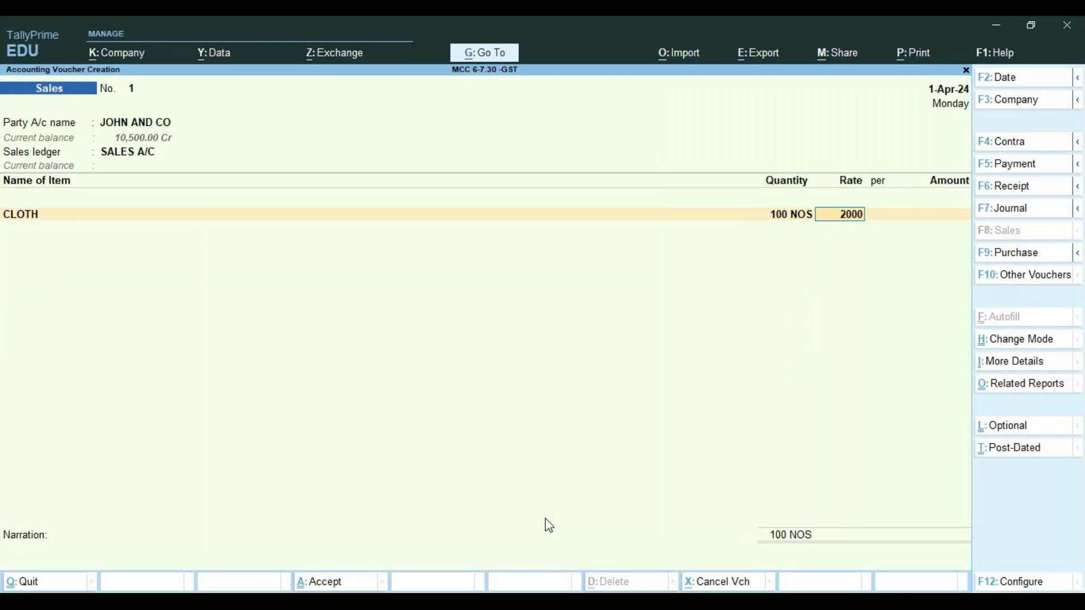
{"action": "key", "text": "Return"}
{"action": "key", "text": "Return"}
{"action": "key", "text": "Return"}
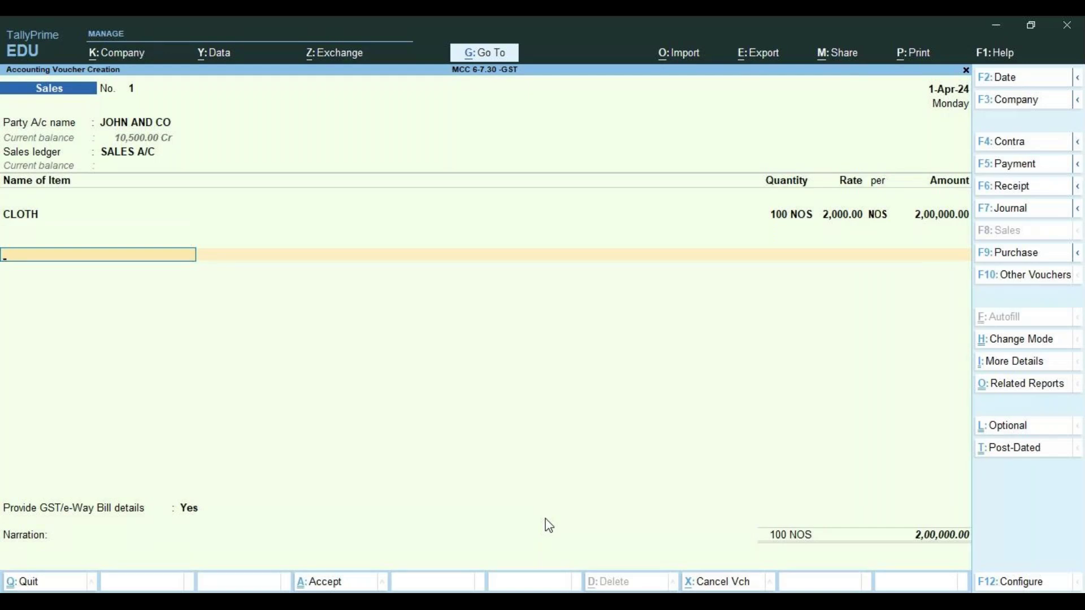
- Add the CGST and SGST tax ledgers below the CLOTH item, accepting the calculated amounts
{"action": "type", "text": "c"}
{"action": "key", "text": "Return"}
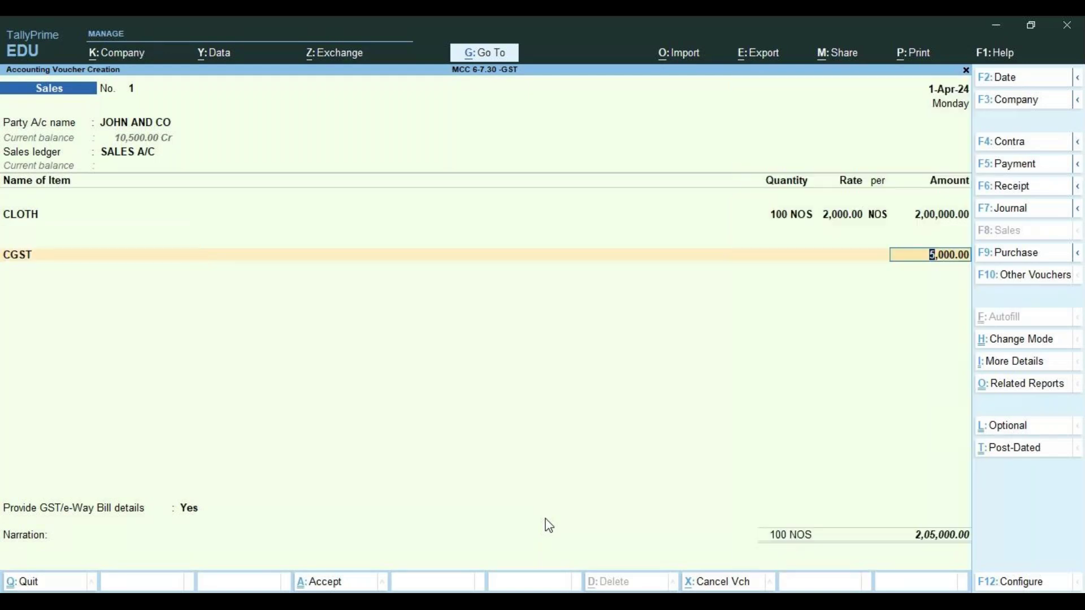
{"action": "key", "text": "Return"}
{"action": "type", "text": "S"}
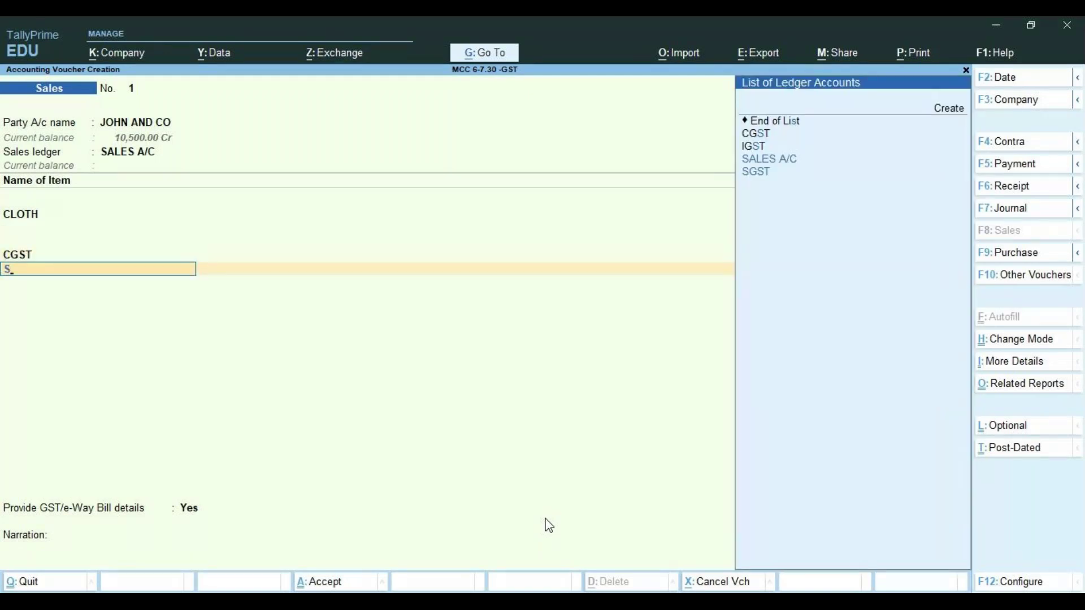
{"action": "key", "text": "Down"}
{"action": "key", "text": "Down"}
{"action": "key", "text": "Return"}
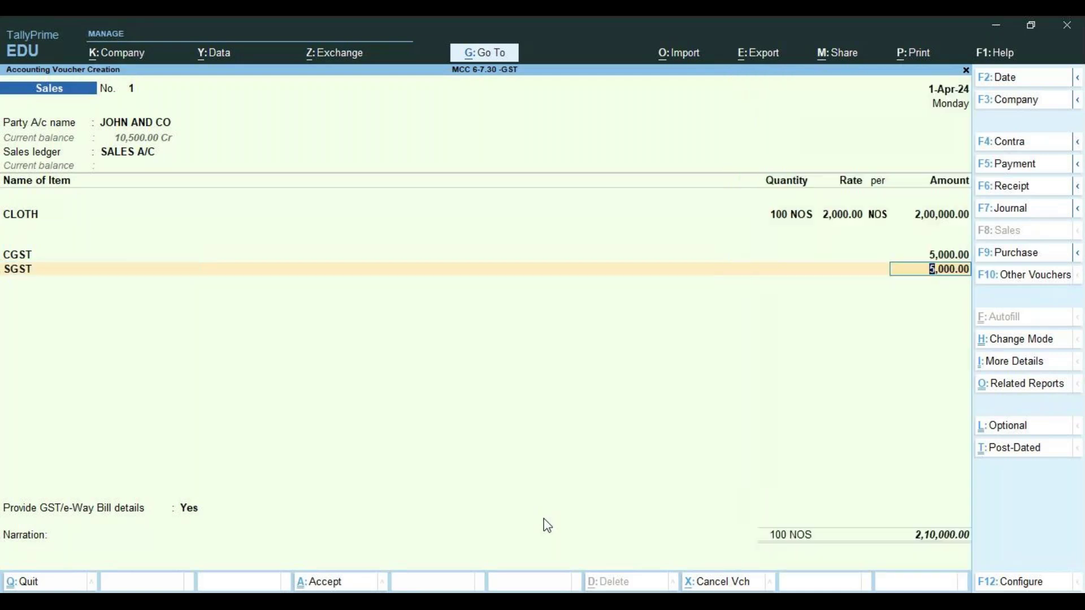
{"action": "key", "text": "Return"}
{"action": "key", "text": "Return"}
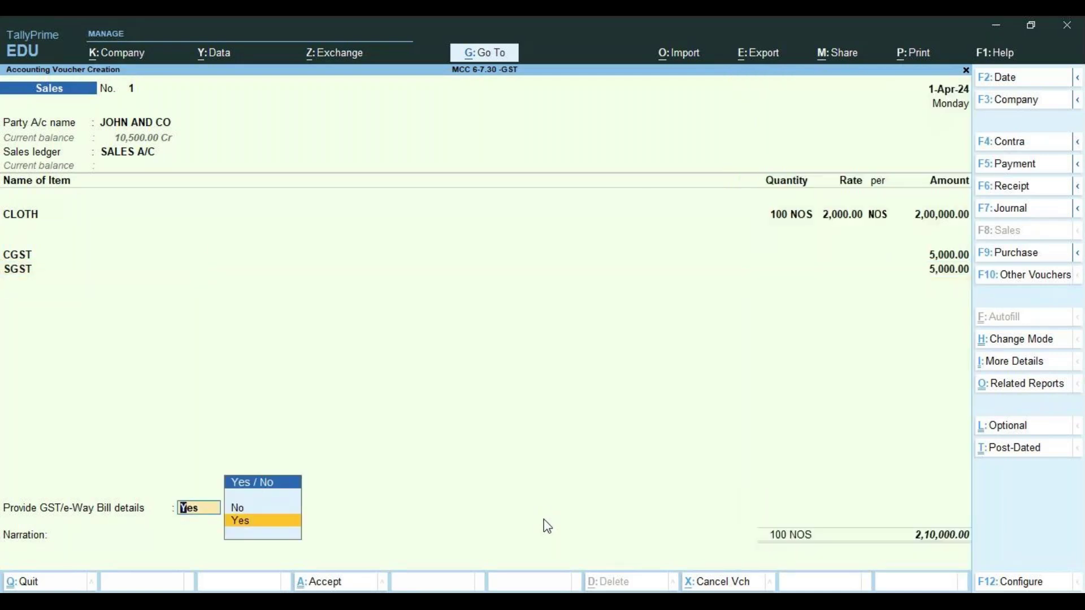
{"action": "key", "text": "Return"}
{"action": "key", "text": "BackSpace"}
{"action": "key", "text": "BackSpace"}
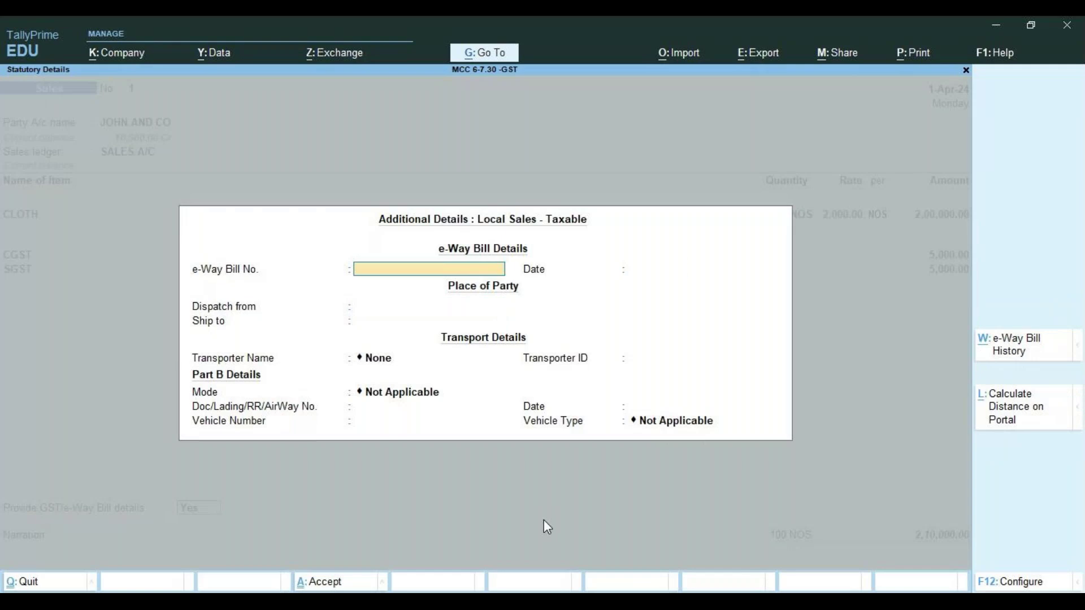
{"action": "key", "text": "Escape"}
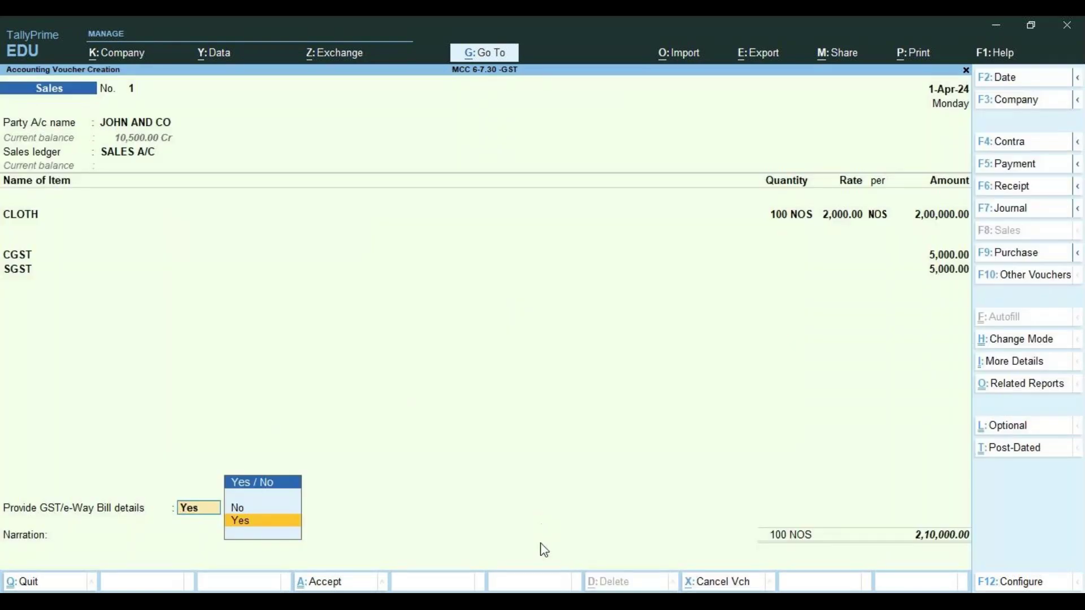
{"action": "key", "text": "Return"}
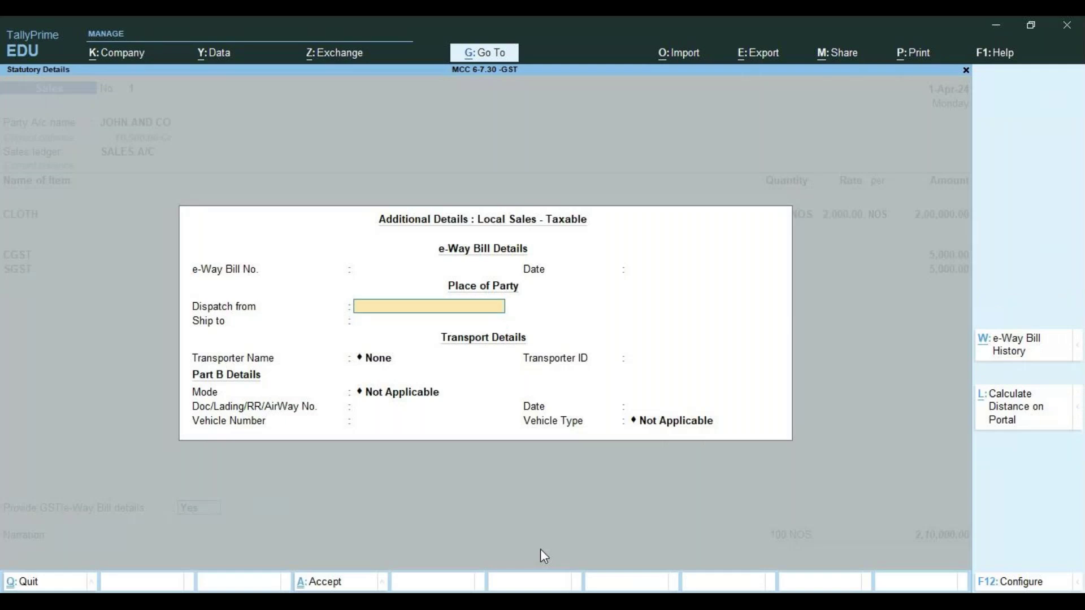
{"action": "key", "text": "BackSpace"}
{"action": "key", "text": "BackSpace"}
{"action": "key", "text": "Escape"}
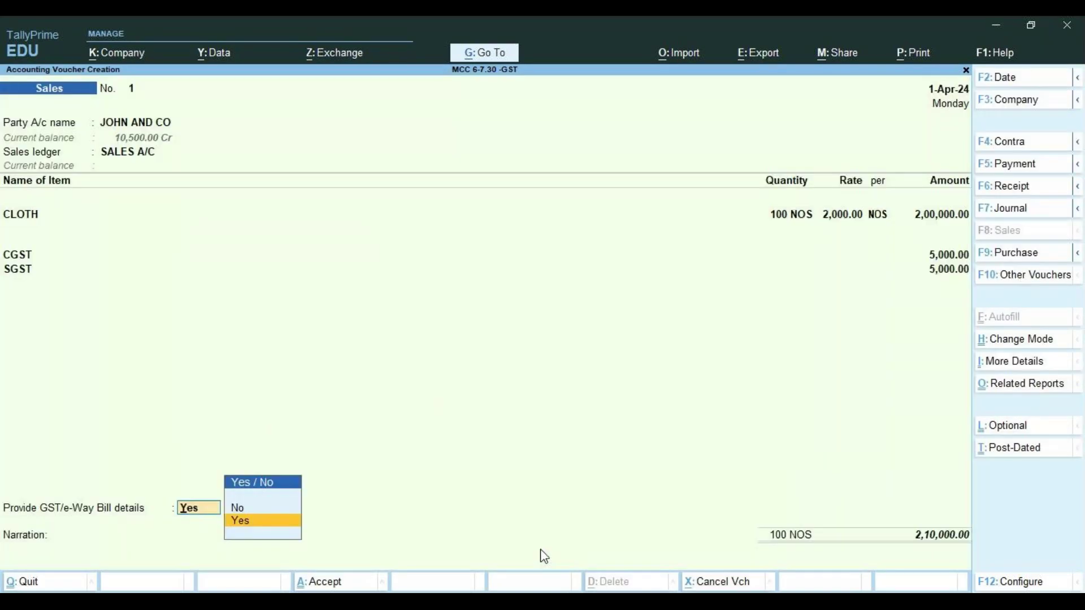
- Set the GST/e-Way Bill details option to No and save the voucher without sending it for e-Way Bill generation
{"action": "key", "text": "Up"}
{"action": "key", "text": "Return"}
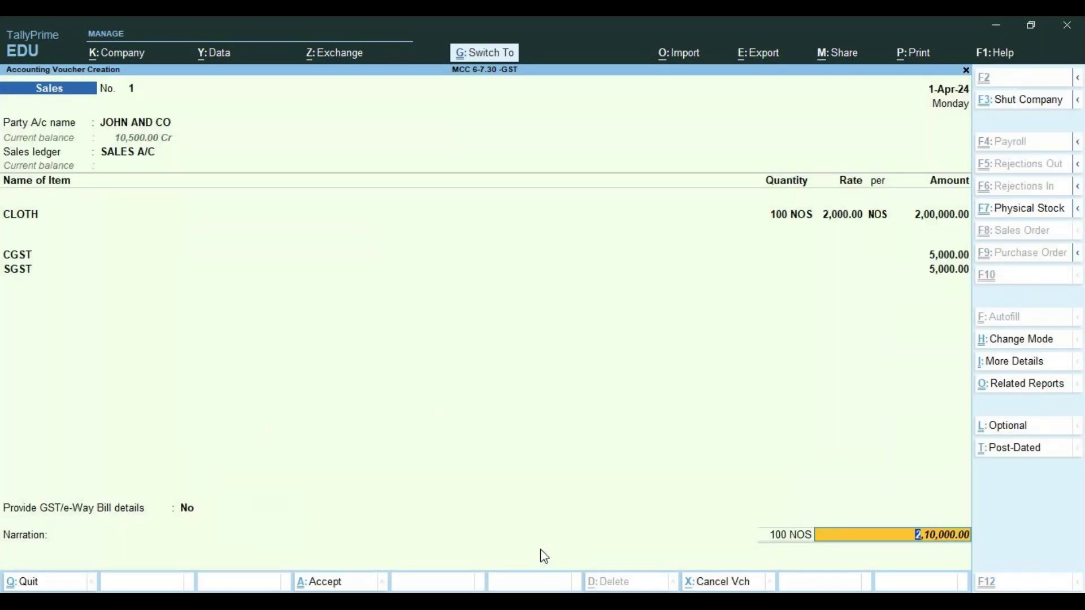
{"action": "key", "text": "ctrl+a"}
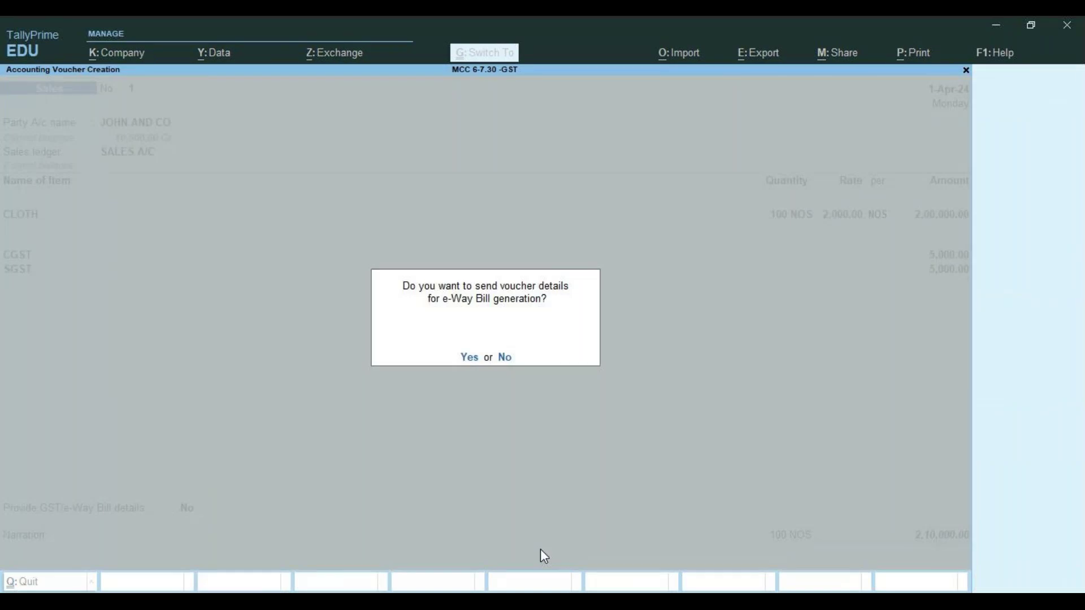
{"action": "key", "text": "n"}
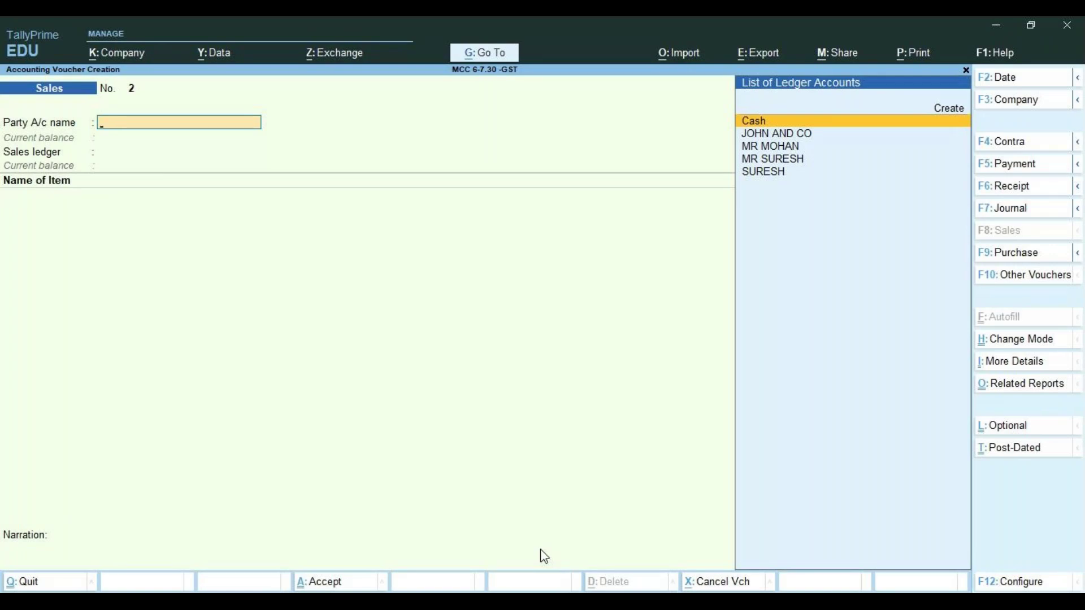
- Select the customer based in Uttar Pradesh as the party of the new sales voucher, leaving the dispatch details blank
{"action": "key", "text": "Down"}
{"action": "key", "text": "Down"}
{"action": "key", "text": "Down"}
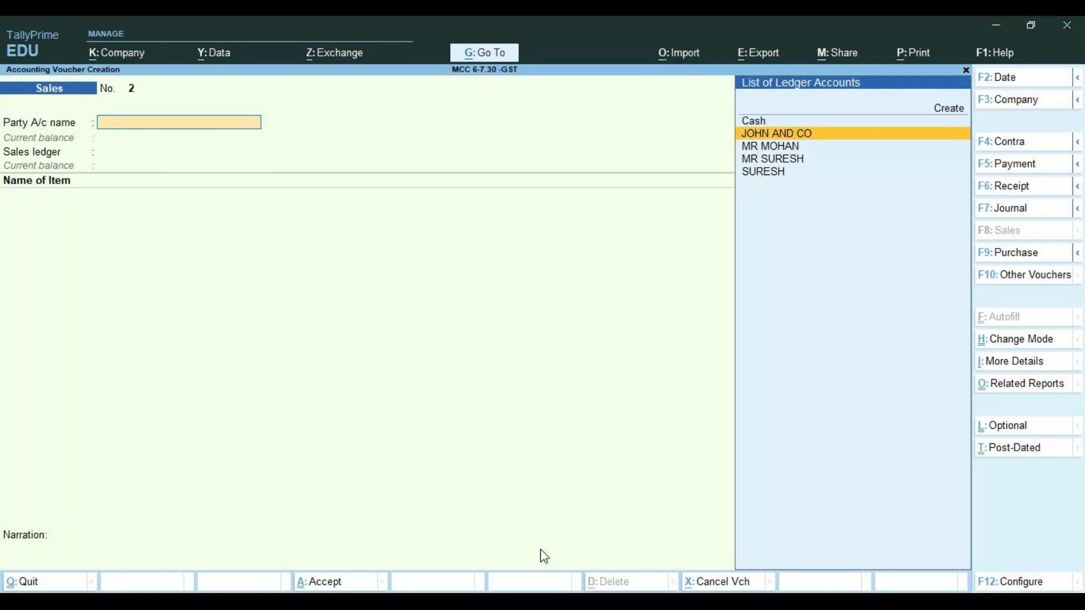
{"action": "key", "text": "Return"}
{"action": "key", "text": "Return"}
{"action": "key", "text": "Return"}
{"action": "key", "text": "Return"}
{"action": "key", "text": "ctrl+a"}
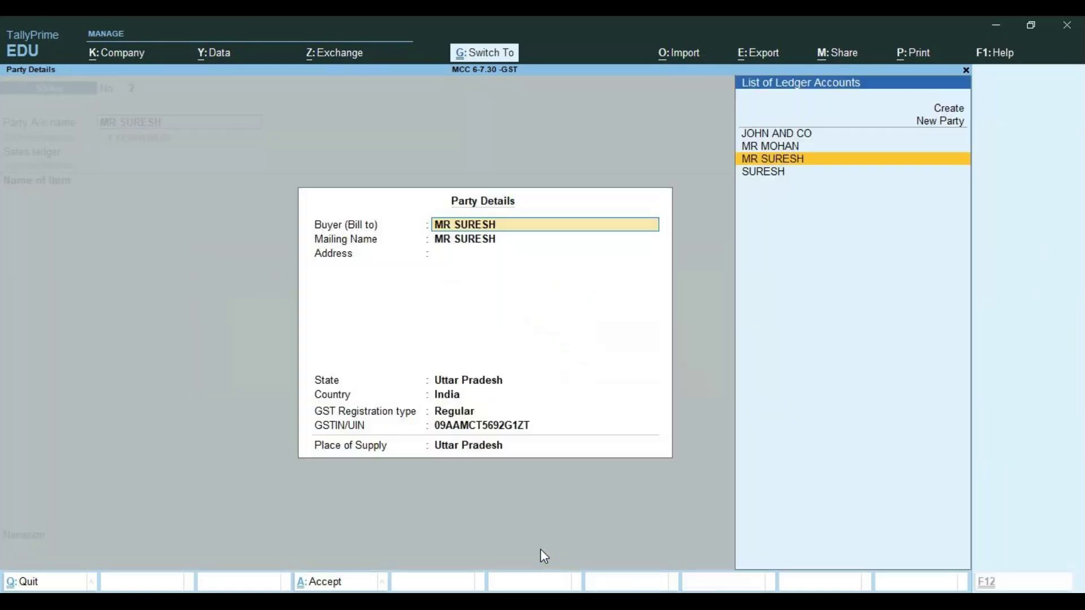
- Accept the customer's party details with Uttar Pradesh as place of supply and choose SALES A/C as the sales ledger
{"action": "key", "text": "Return"}
{"action": "key", "text": "Return"}
{"action": "key", "text": "Return"}
{"action": "key", "text": "Return"}
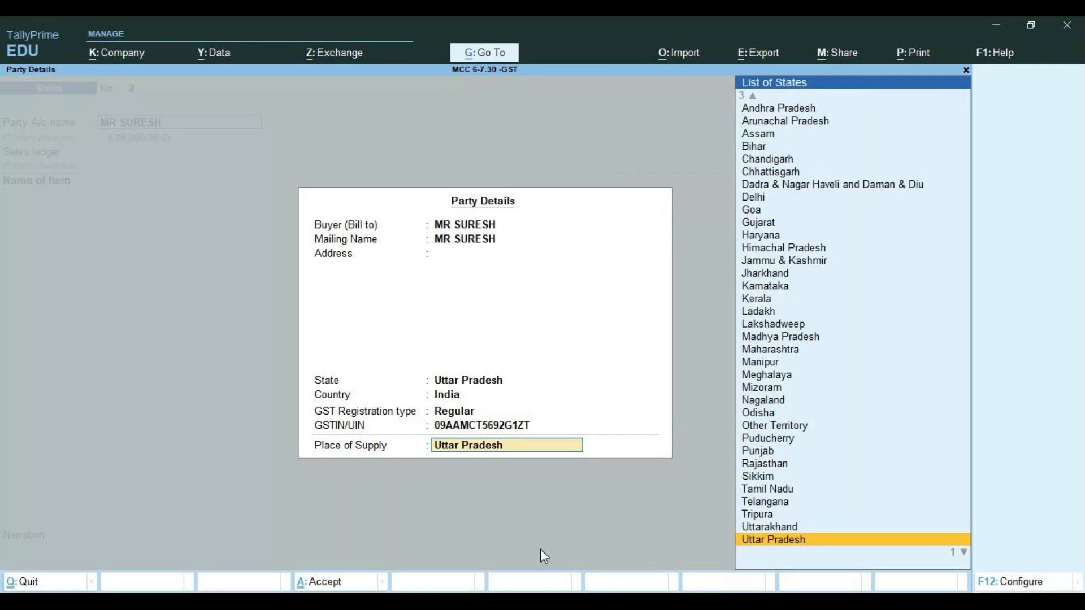
{"action": "key", "text": "Return"}
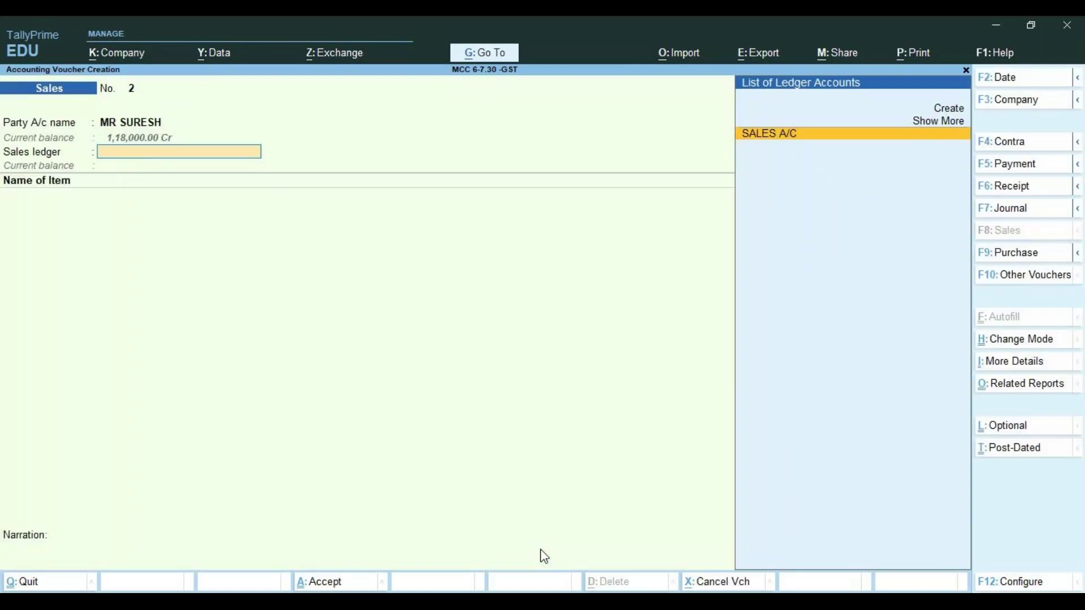
{"action": "key", "text": "Return"}
- Add the stock item WOOD with a quantity of 100 NOS at a rate of 2000 and end the item list
{"action": "key", "text": "Down"}
{"action": "key", "text": "Down"}
{"action": "key", "text": "Down"}
{"action": "key", "text": "Down"}
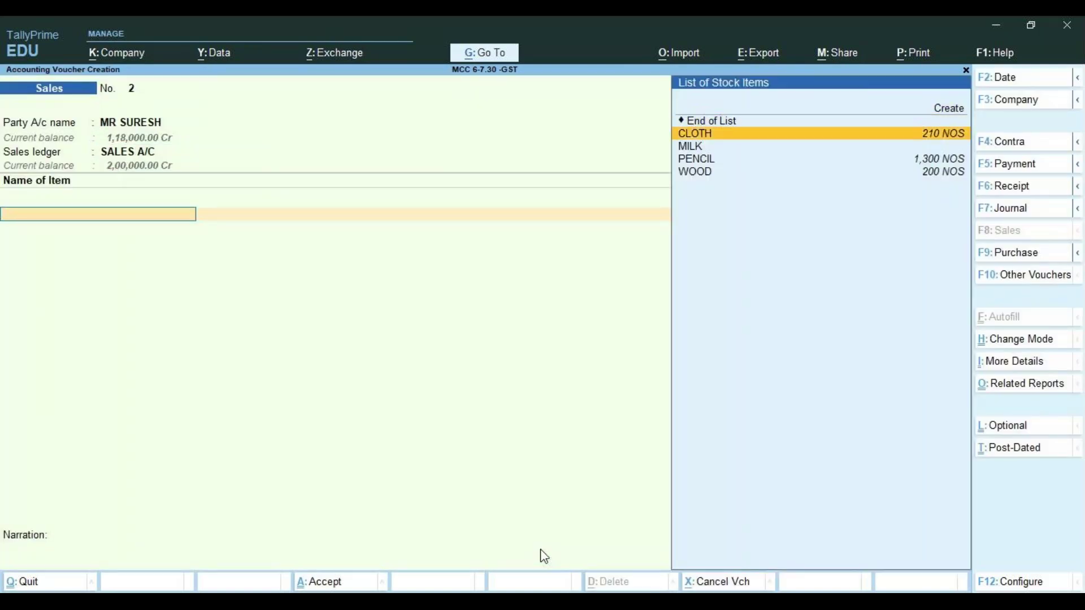
{"action": "key", "text": "Return"}
{"action": "type", "text": "100"}
{"action": "key", "text": "Return"}
{"action": "type", "text": "10"}
{"action": "key", "text": "BackSpace"}
{"action": "type", "text": "2000"}
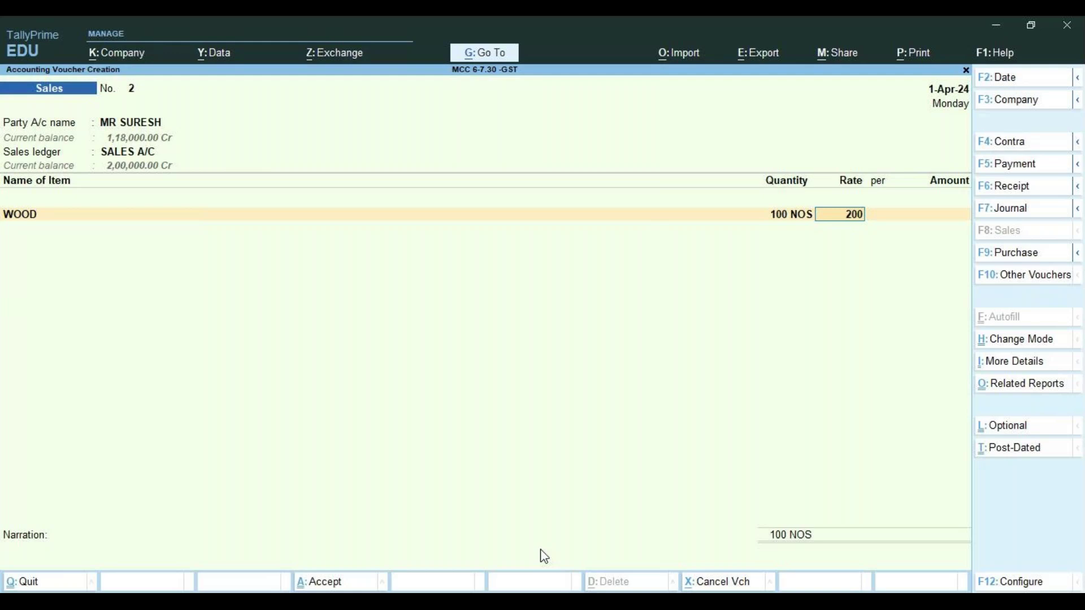
{"action": "key", "text": "Return"}
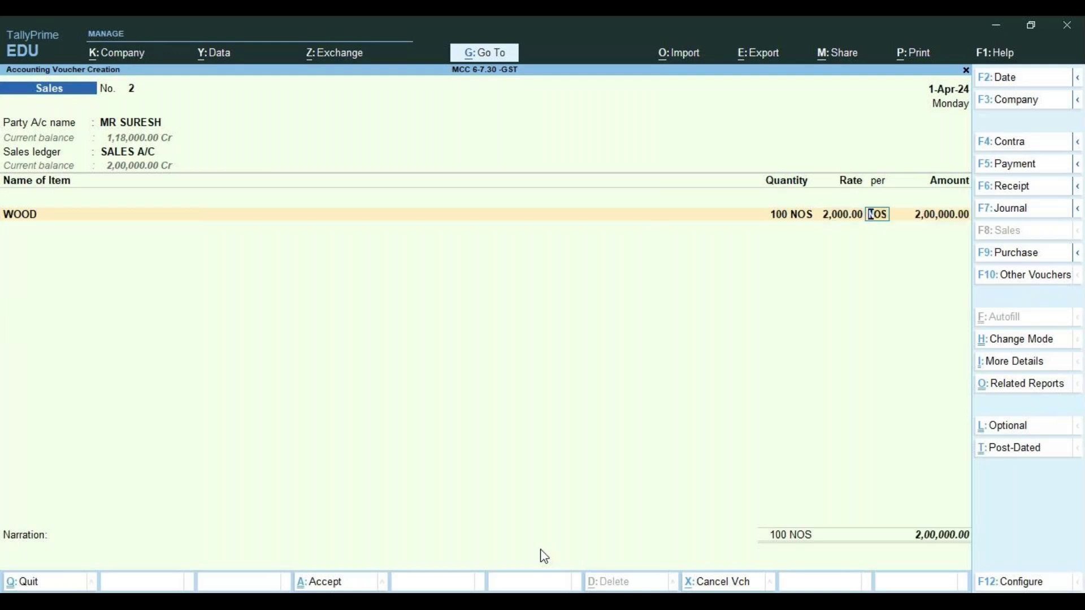
{"action": "key", "text": "Return"}
{"action": "key", "text": "Return"}
{"action": "key", "text": "Return"}
{"action": "key", "text": "Return"}
- Add the IGST tax ledger below the WOOD item, accepting the calculated amount
{"action": "key", "text": "Down"}
{"action": "key", "text": "Down"}
{"action": "key", "text": "Down"}
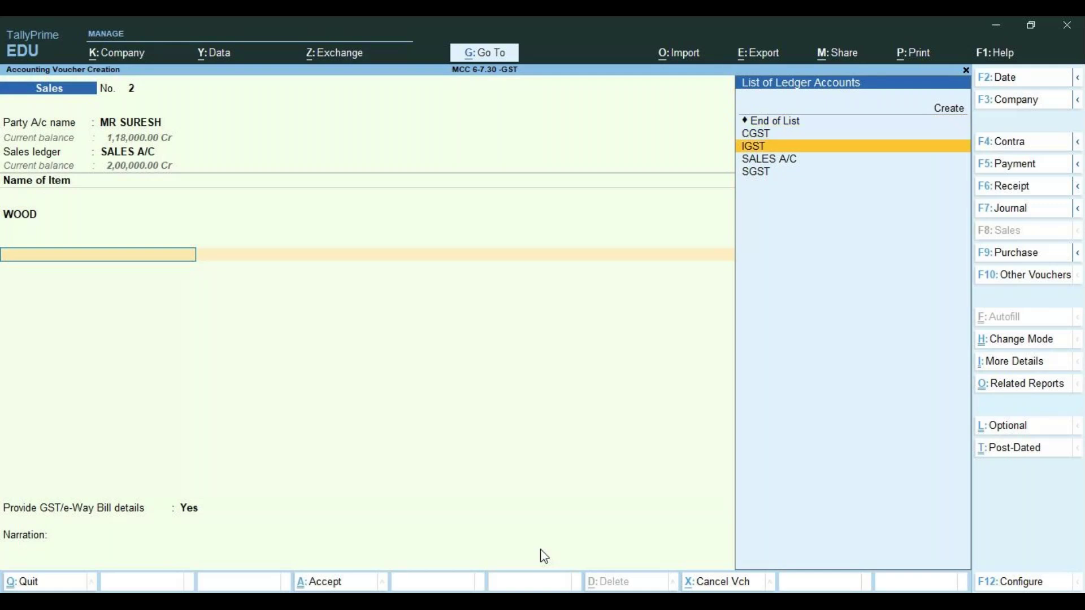
{"action": "key", "text": "Up"}
{"action": "key", "text": "Up"}
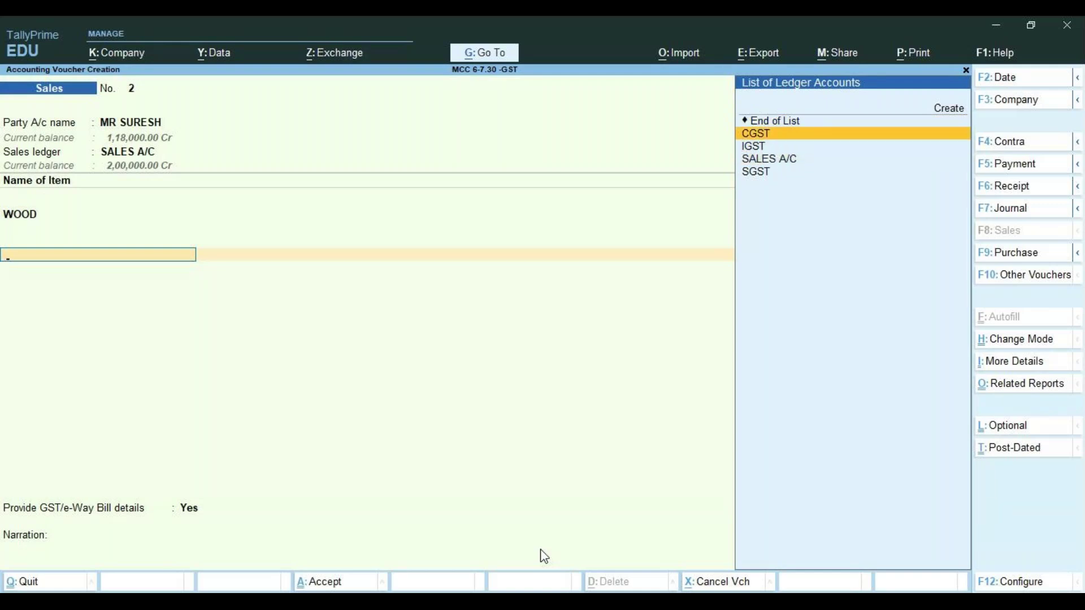
{"action": "key", "text": "Return"}
{"action": "key", "text": "BackSpace"}
{"action": "key", "text": "Down"}
{"action": "key", "text": "Return"}
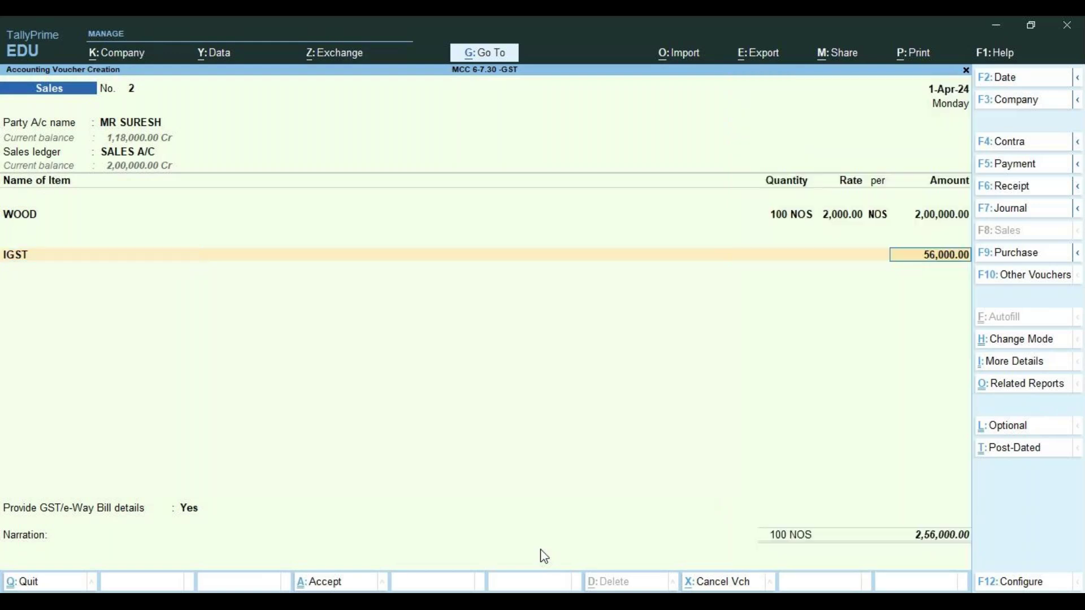
{"action": "key", "text": "Return"}
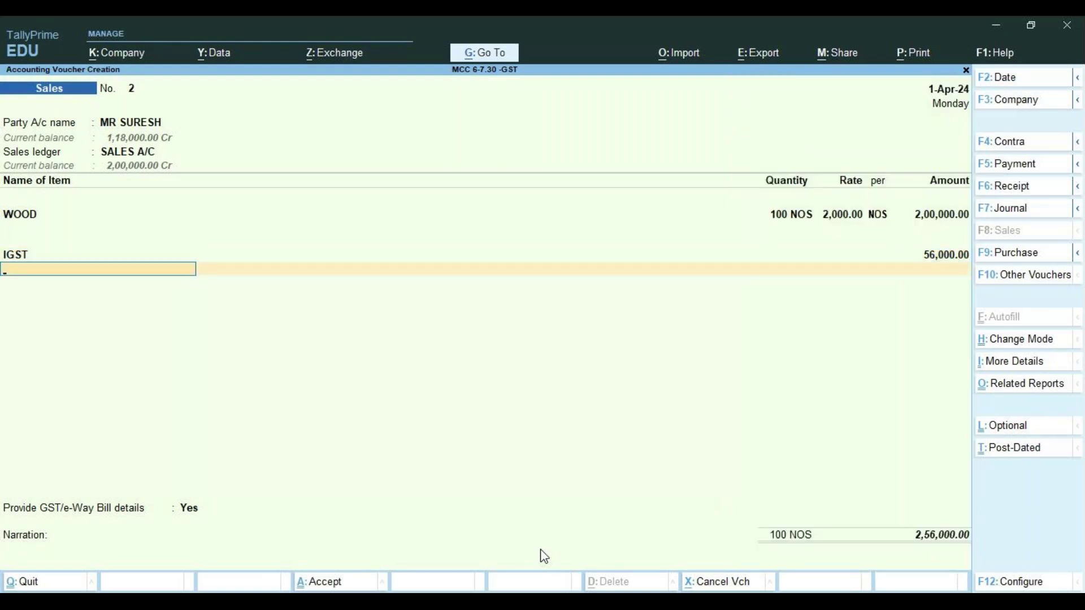
- End the ledger list and set the GST/e-Way Bill details option to No for the WOOD sale
{"action": "key", "text": "Return"}
{"action": "key", "text": "Up"}
{"action": "key", "text": "Return"}
{"action": "key", "text": "Return"}
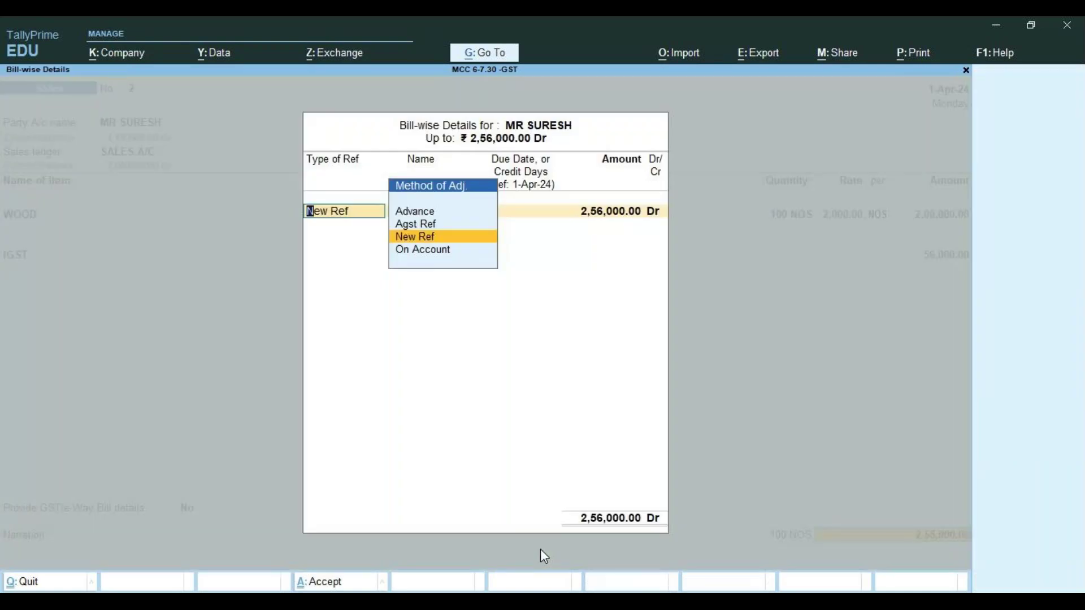
- Record the customer's bill for the WOOD sale as New Ref 2 with the full amount as debit
{"action": "key", "text": "Return"}
{"action": "key", "text": "Return"}
{"action": "key", "text": "Return"}
{"action": "key", "text": "Return"}
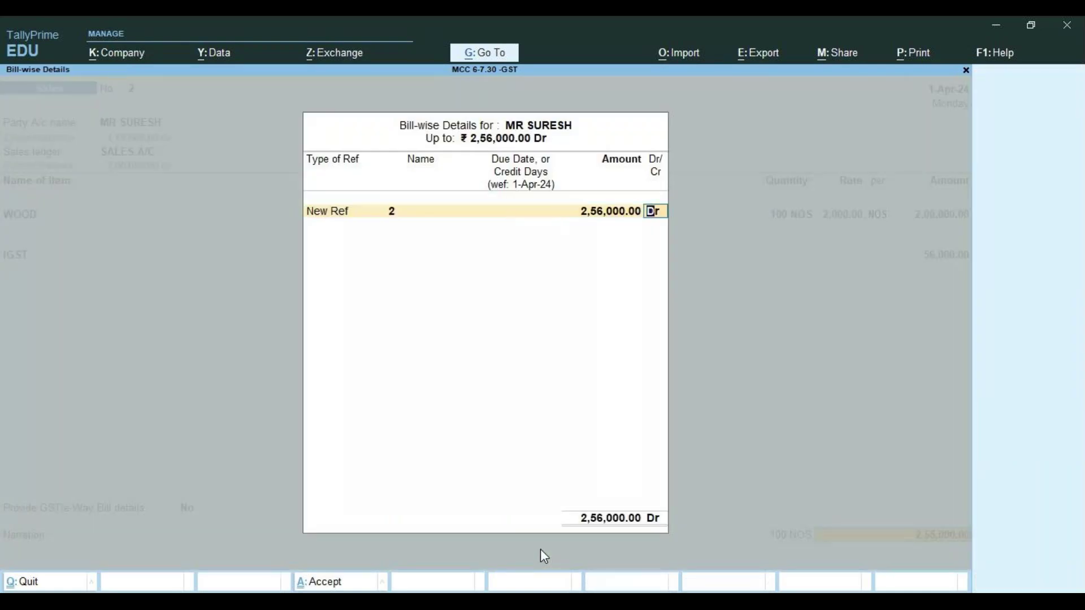
{"action": "key", "text": "Return"}
- Save the WOOD sales voucher without a narration and answer the e-Way Bill generation prompt
{"action": "key", "text": "Return"}
{"action": "key", "text": "Return"}
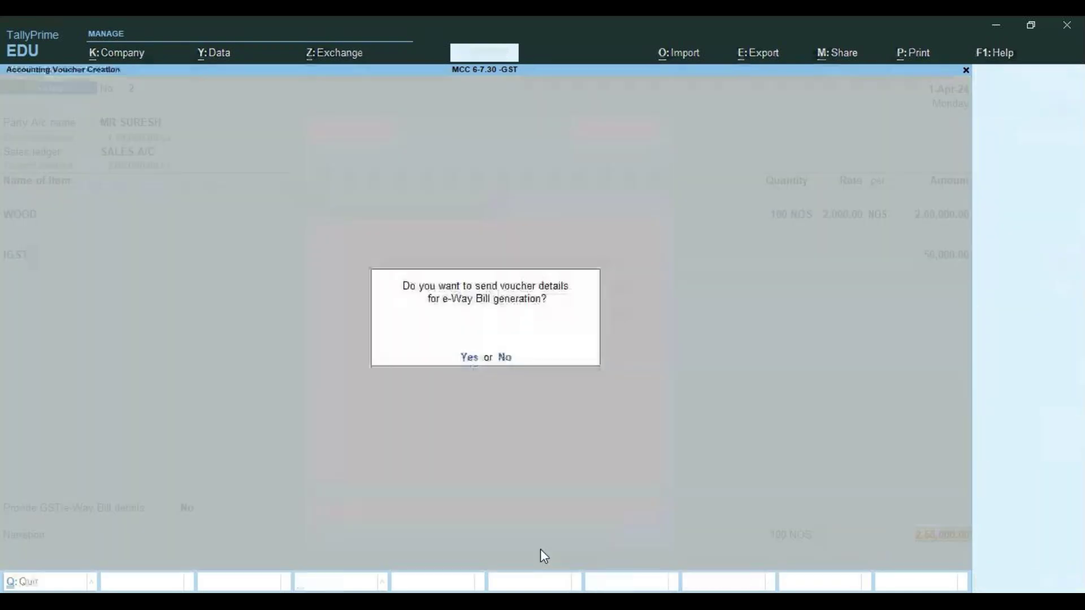
{"action": "key", "text": "Return"}
{"action": "key", "text": "Return"}
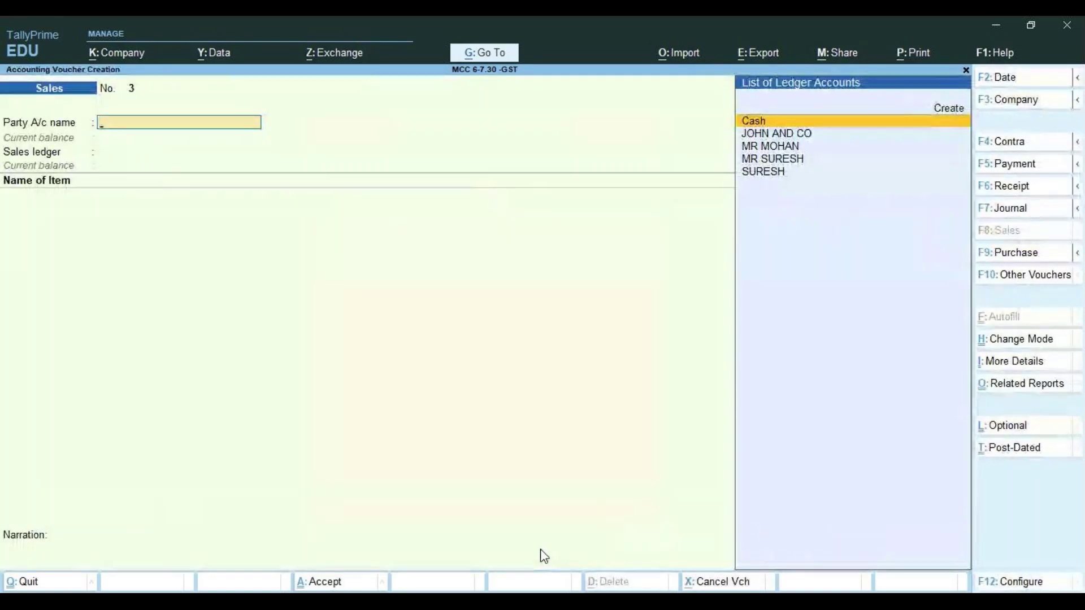
- Start sales voucher 3 for the same customer as the WOOD sale, leaving dispatch details blank and accepting the party details
{"action": "key", "text": "Down"}
{"action": "key", "text": "Down"}
{"action": "key", "text": "Down"}
{"action": "key", "text": "Return"}
{"action": "key", "text": "Return"}
{"action": "key", "text": "Return"}
{"action": "key", "text": "Return"}
{"action": "key", "text": "Return"}
{"action": "key", "text": "Return"}
{"action": "key", "text": "Return"}
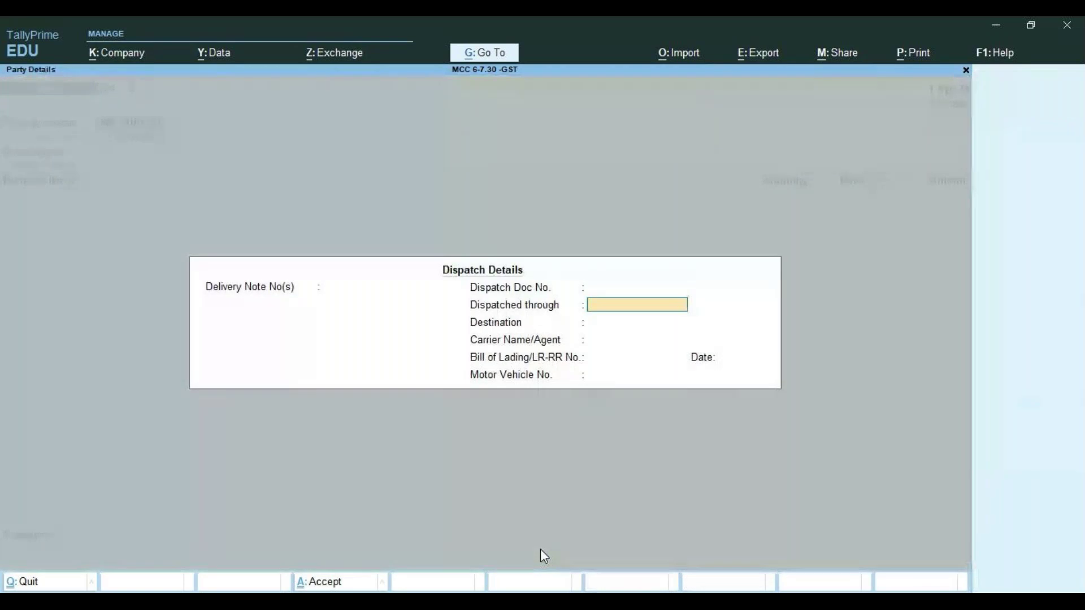
{"action": "key", "text": "Return"}
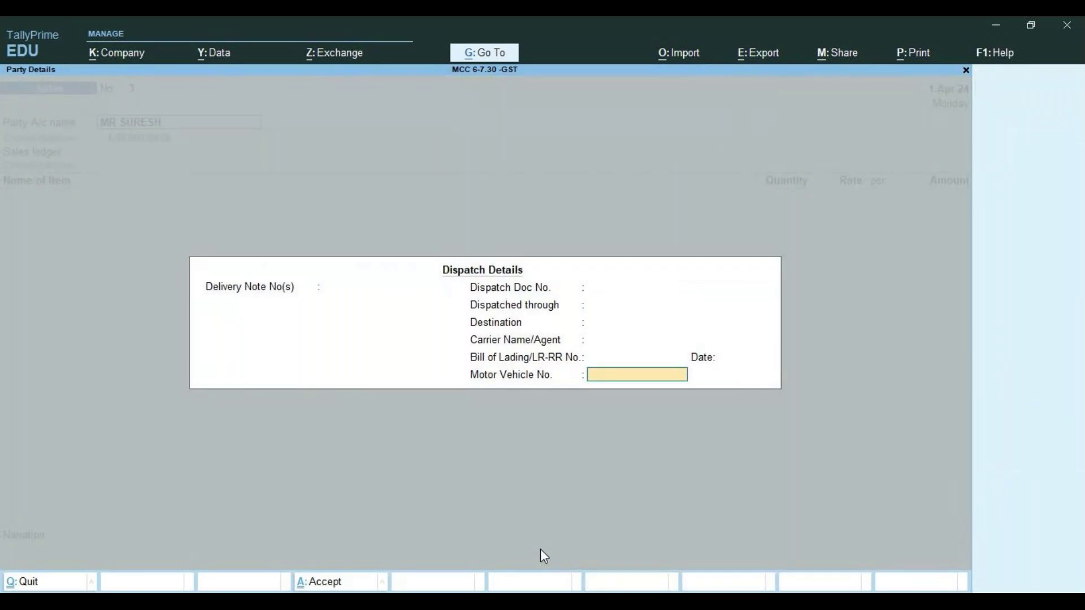
{"action": "key", "text": "Return"}
{"action": "key", "text": "ctrl+a"}
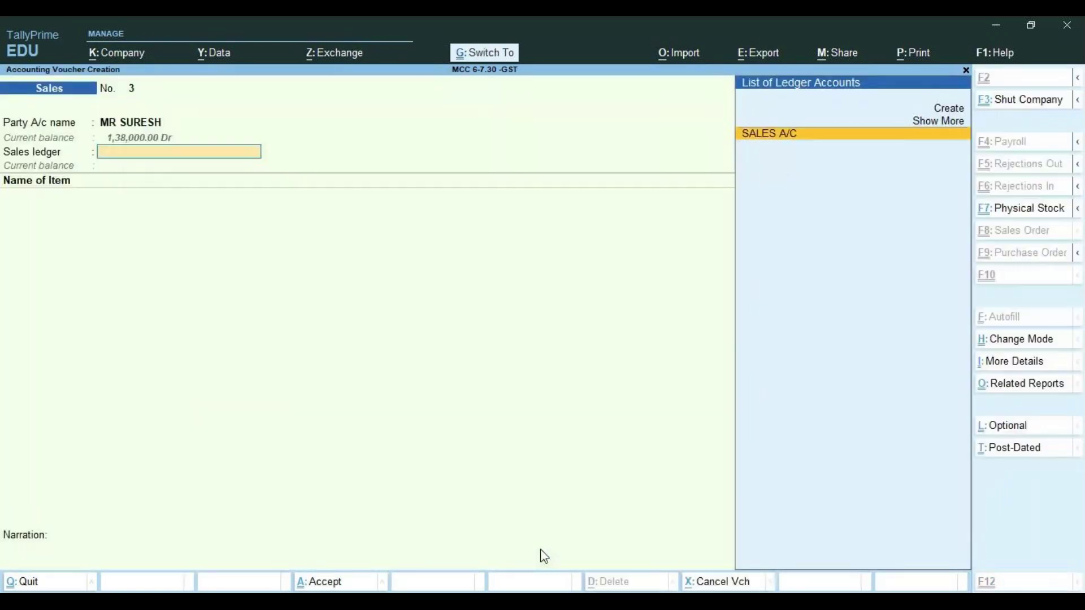
- Choose SALES A/C as the sales ledger and add CLOTH with 10 NOS at 2000, keeping GST details as per masters
{"action": "key", "text": "Return"}
{"action": "type", "text": "c"}
{"action": "key", "text": "Return"}
{"action": "type", "text": "10"}
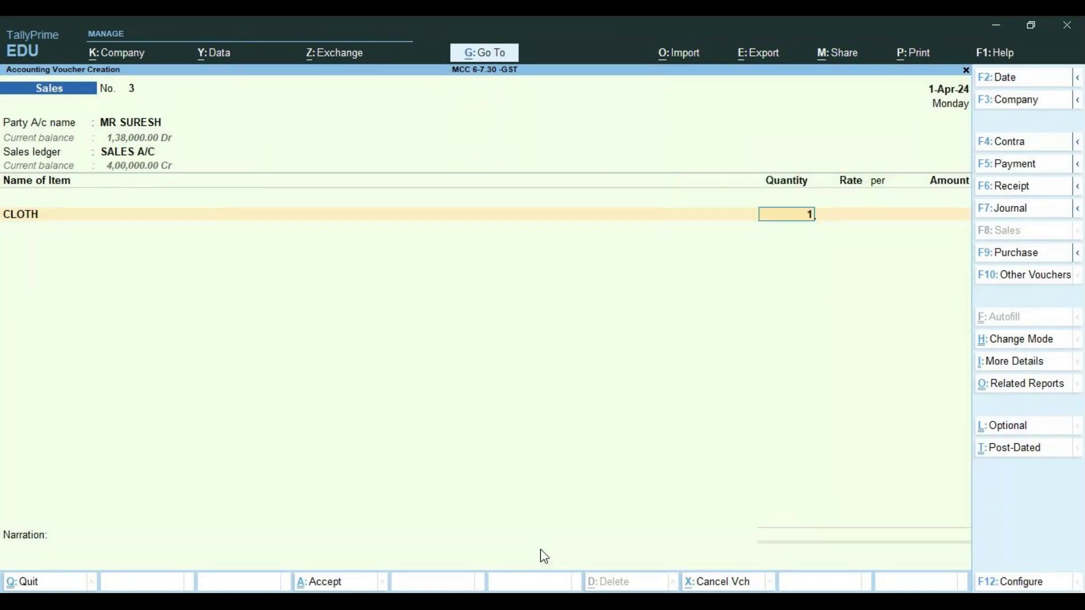
{"action": "key", "text": "Return"}
{"action": "key", "text": "Return"}
{"action": "key", "text": "Return"}
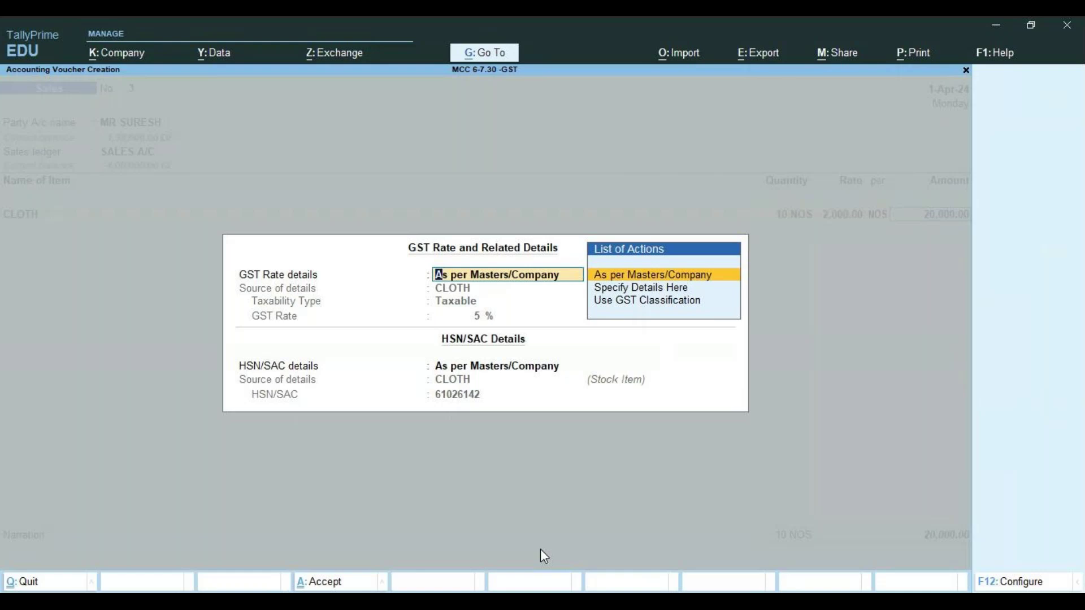
{"action": "key", "text": "Return"}
{"action": "key", "text": "Return"}
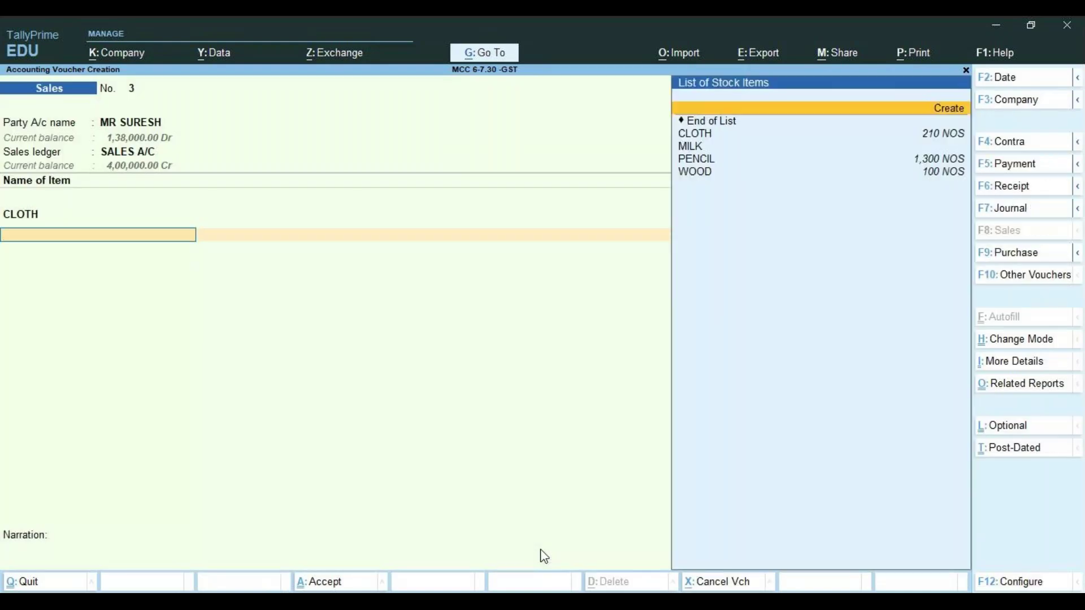
- Add WOOD with 10 NOS at a rate of 2000, keeping GST details as per masters, and end the item list
{"action": "key", "text": "Down"}
{"action": "key", "text": "Down"}
{"action": "key", "text": "Down"}
{"action": "key", "text": "Down"}
{"action": "key", "text": "Return"}
{"action": "type", "text": "10"}
{"action": "key", "text": "Return"}
{"action": "key", "text": "Return"}
{"action": "key", "text": "Return"}
{"action": "key", "text": "Return"}
{"action": "key", "text": "Return"}
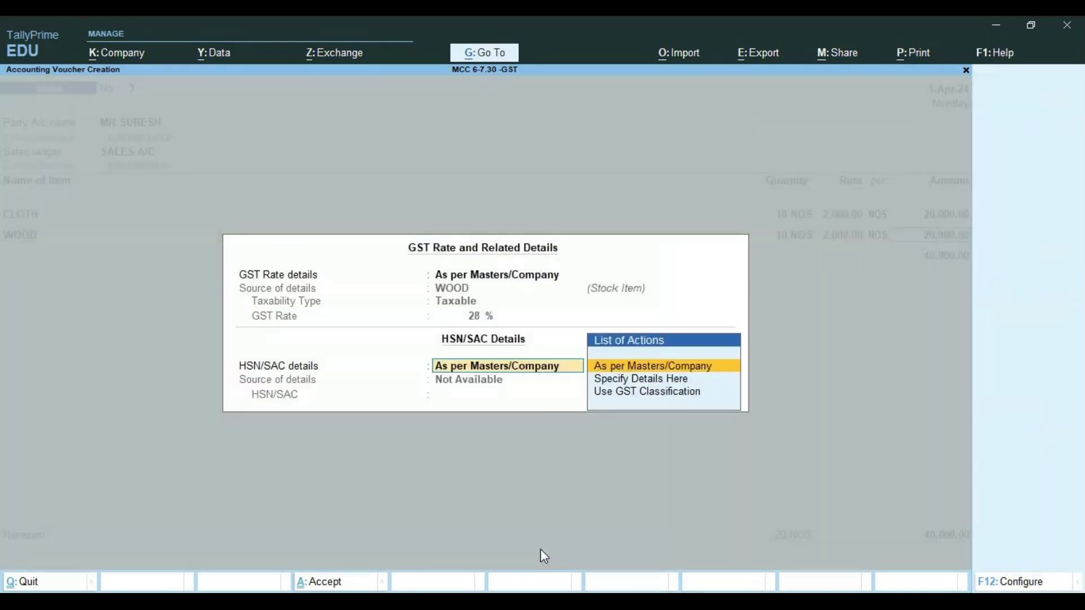
{"action": "key", "text": "Return"}
{"action": "key", "text": "Return"}
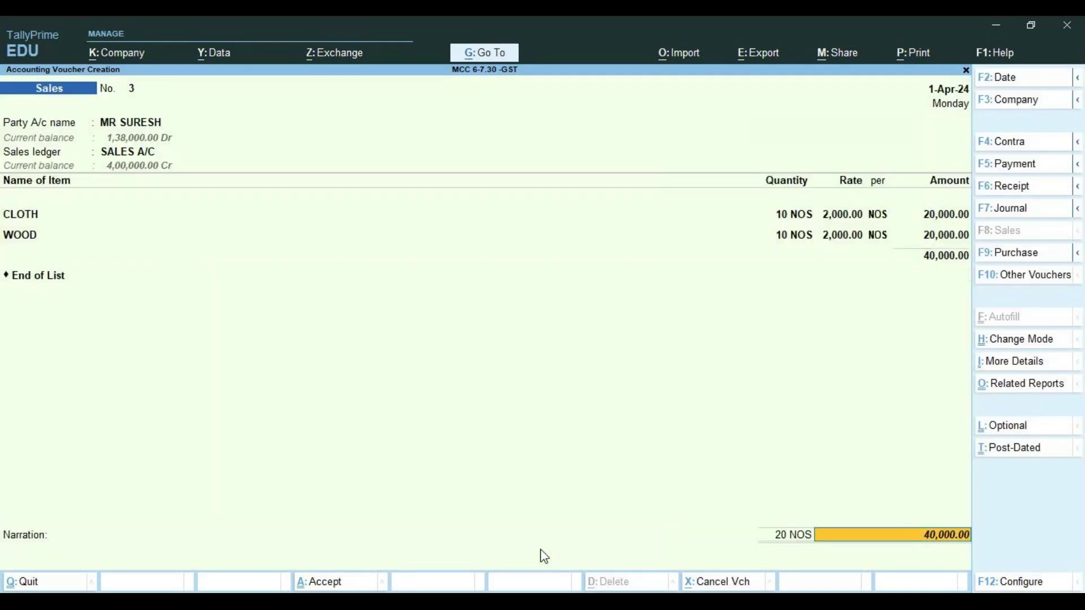
{"action": "key", "text": "BackSpace"}
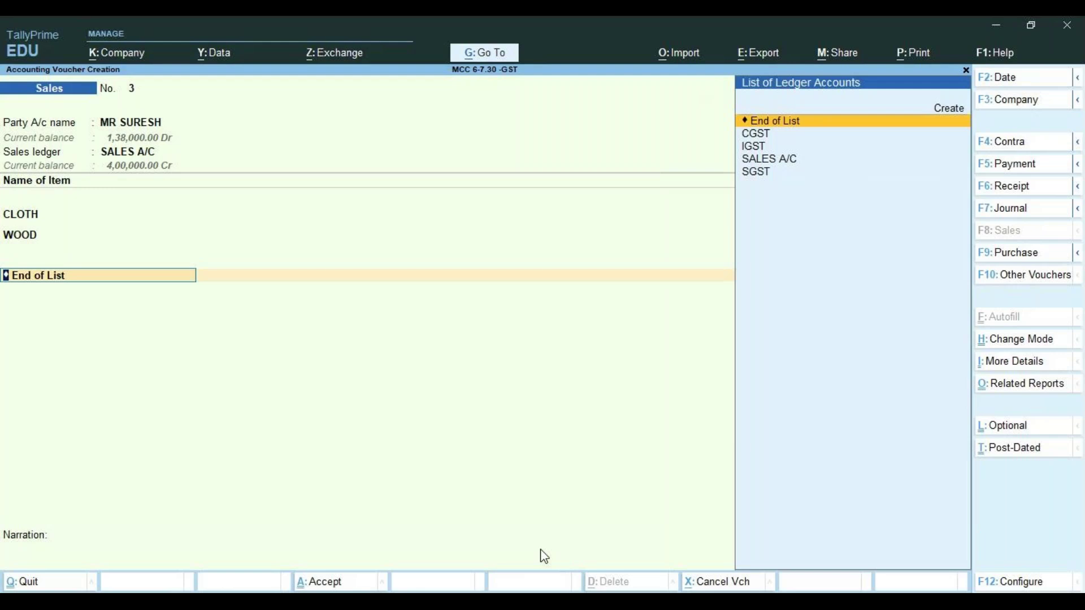
{"action": "key", "text": "Down"}
{"action": "key", "text": "Down"}
{"action": "type", "text": "."}
{"action": "key", "text": "Return"}
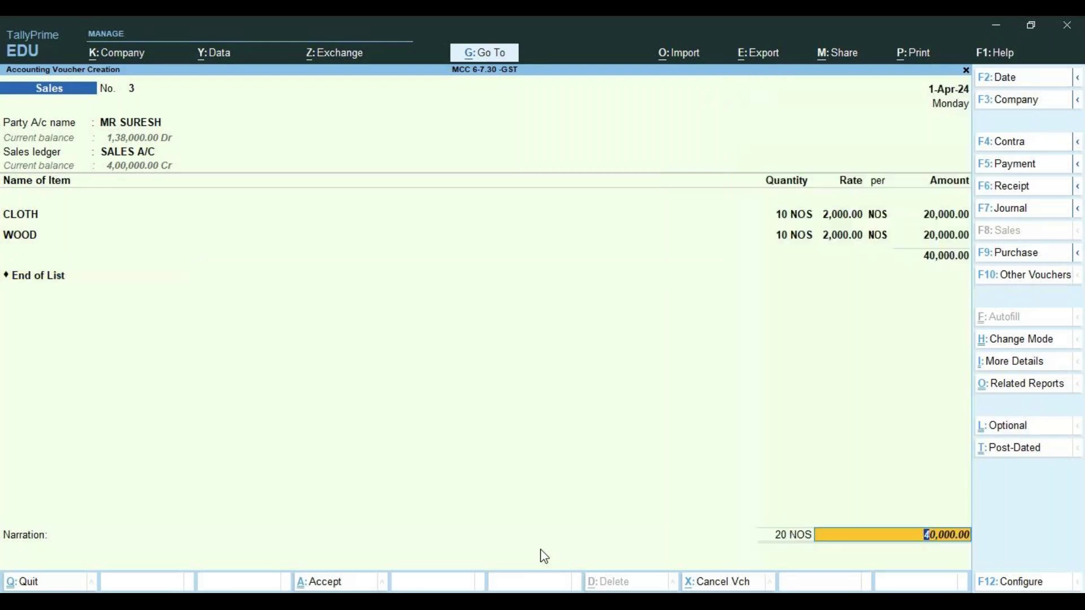
- Return to the ledger line below the items, add the IGST ledger with its calculated amount and end the list
{"action": "key", "text": "BackSpace"}
{"action": "key", "text": "Down"}
{"action": "key", "text": "Down"}
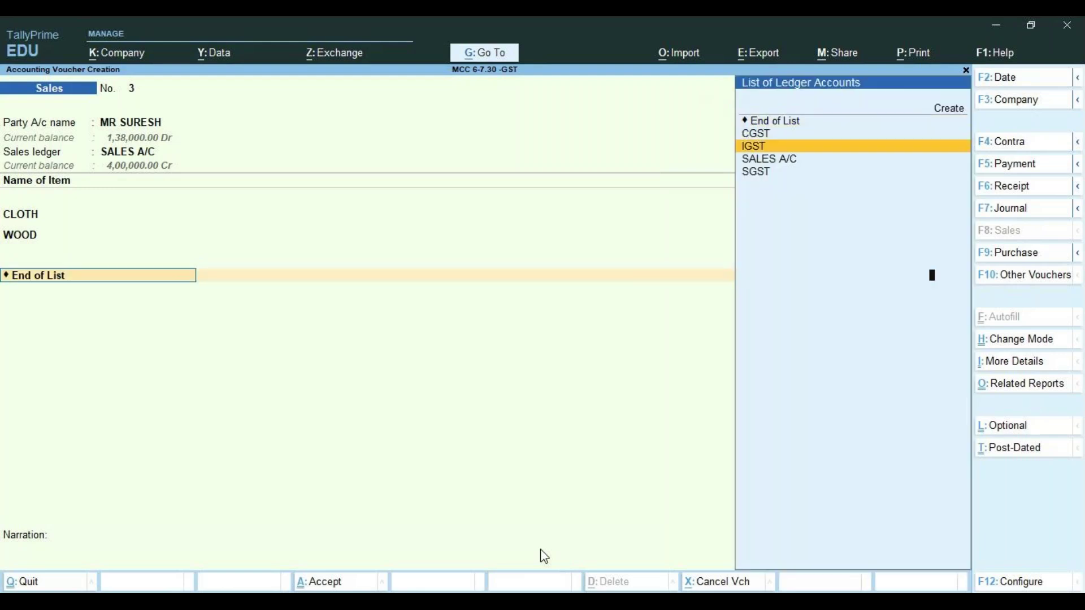
{"action": "key", "text": "Return"}
{"action": "key", "text": "Return"}
{"action": "key", "text": "Return"}
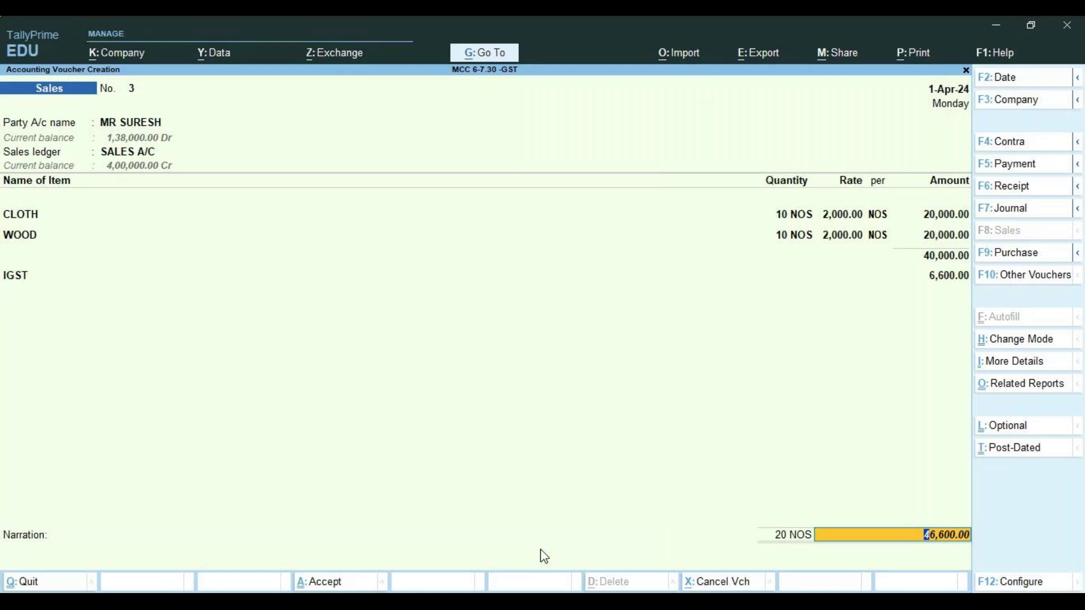
- Record the customer's bill as a New Ref and save the CLOTH and WOOD sales voucher without a narration
{"action": "key", "text": "Return"}
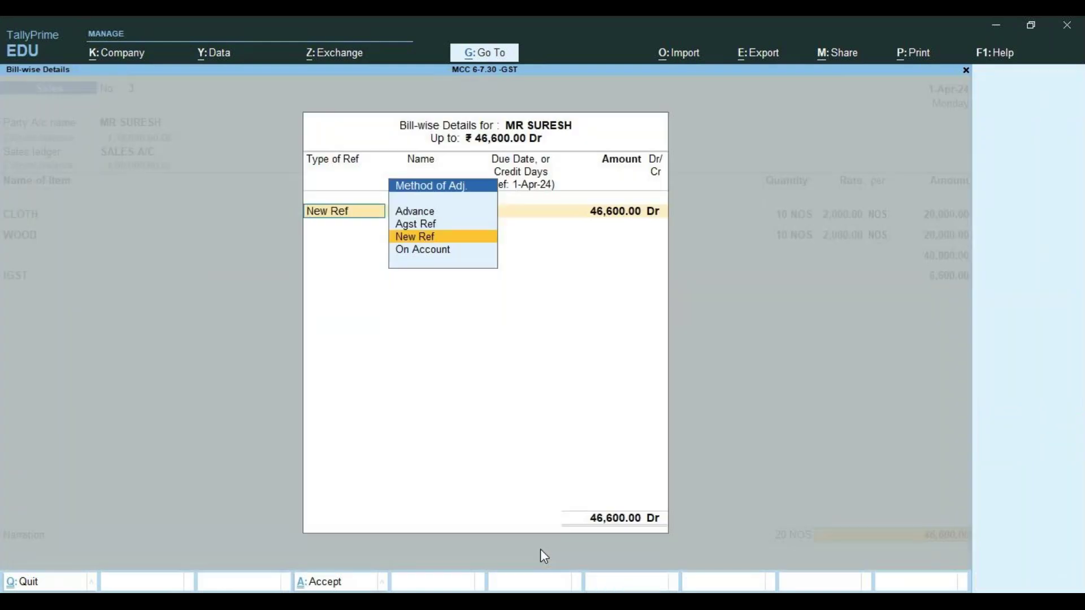
{"action": "key", "text": "Return"}
{"action": "key", "text": "Return"}
{"action": "key", "text": "Return"}
{"action": "key", "text": "Return"}
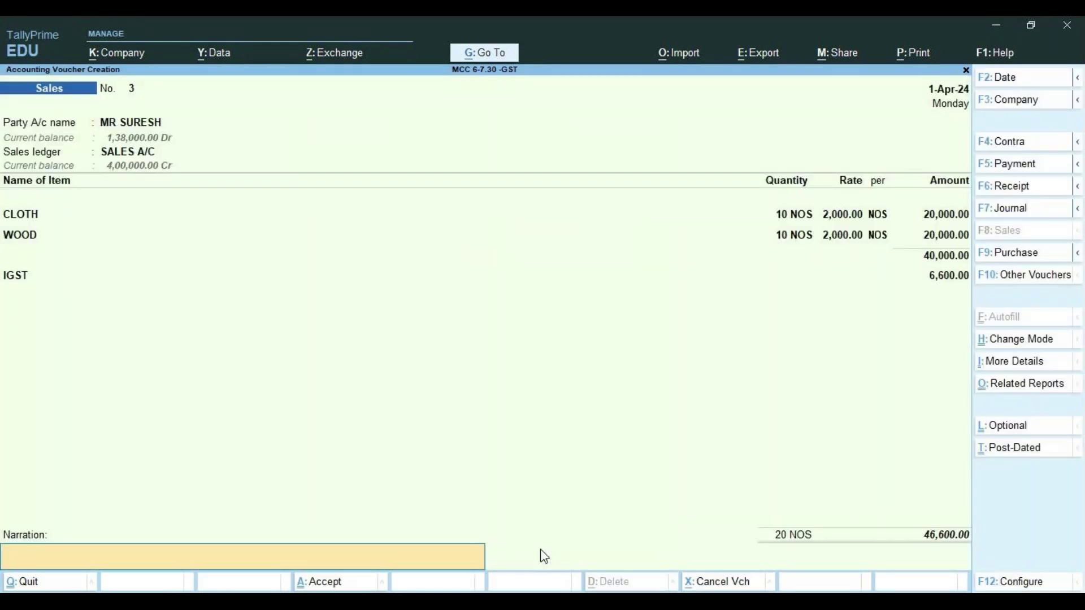
{"action": "key", "text": "Return"}
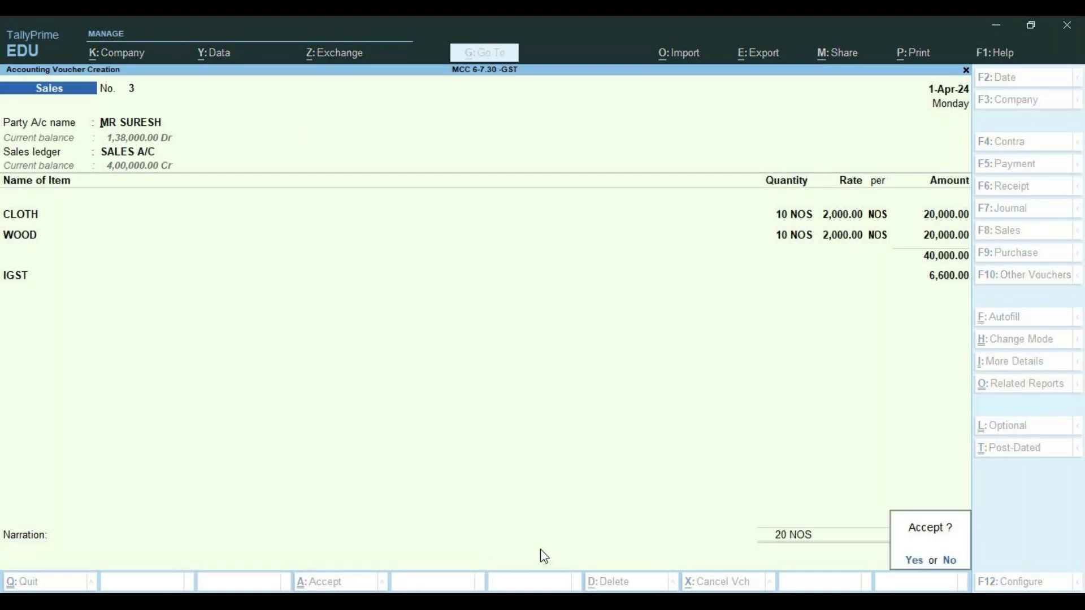
{"action": "key", "text": "y"}
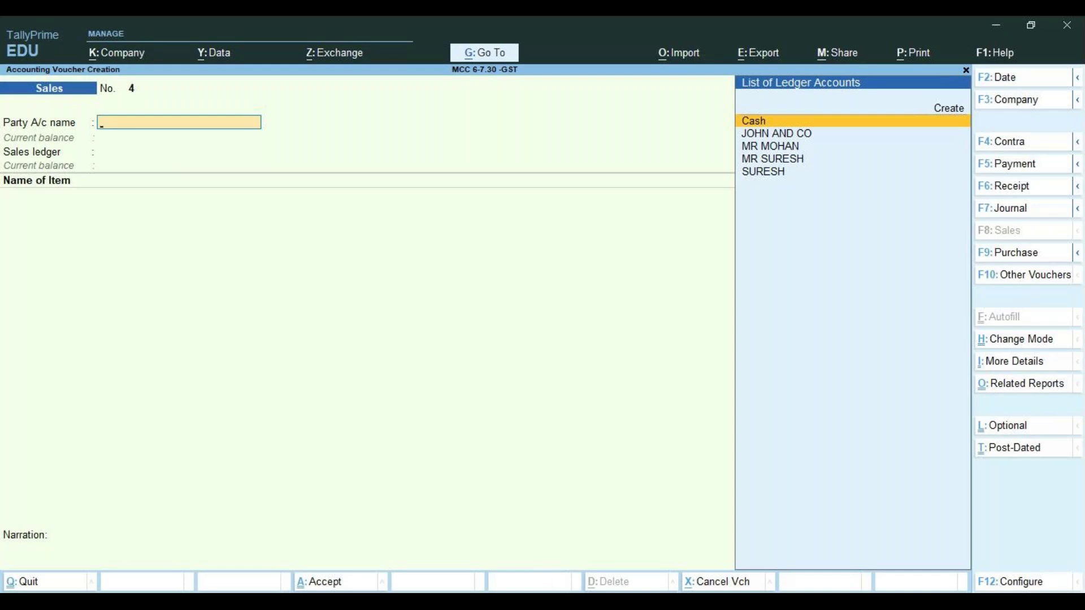
{"action": "key", "text": "alt+Tab"}
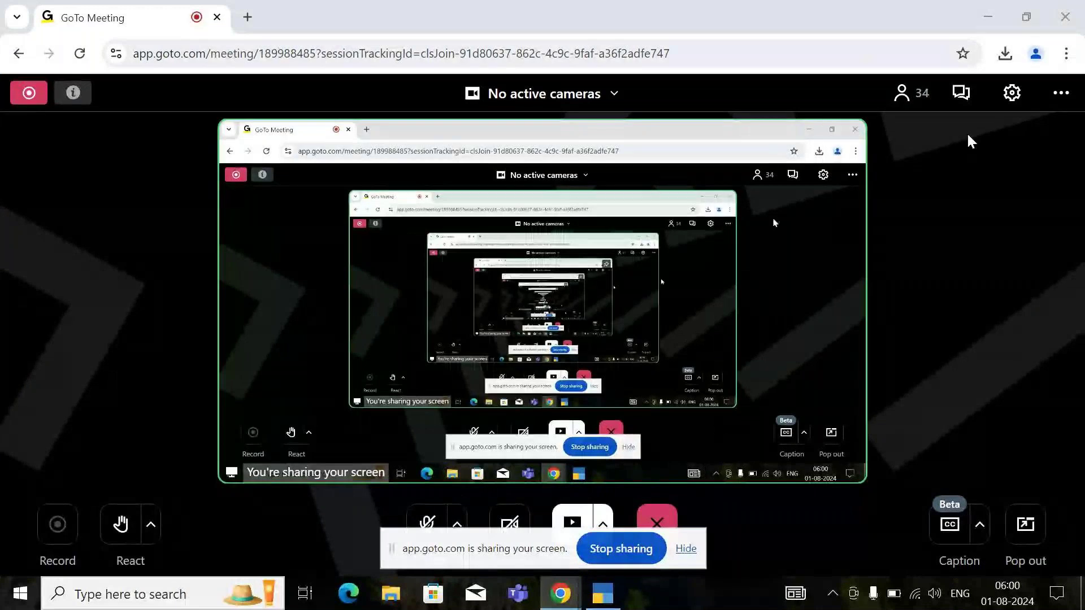
- Switch from the meeting window to TallyPrime and re-accept the PETROL item with 75 LTRS at 110 from godown BANGALORE 2
{"action": "left_click", "coordinate": [998, 21]}
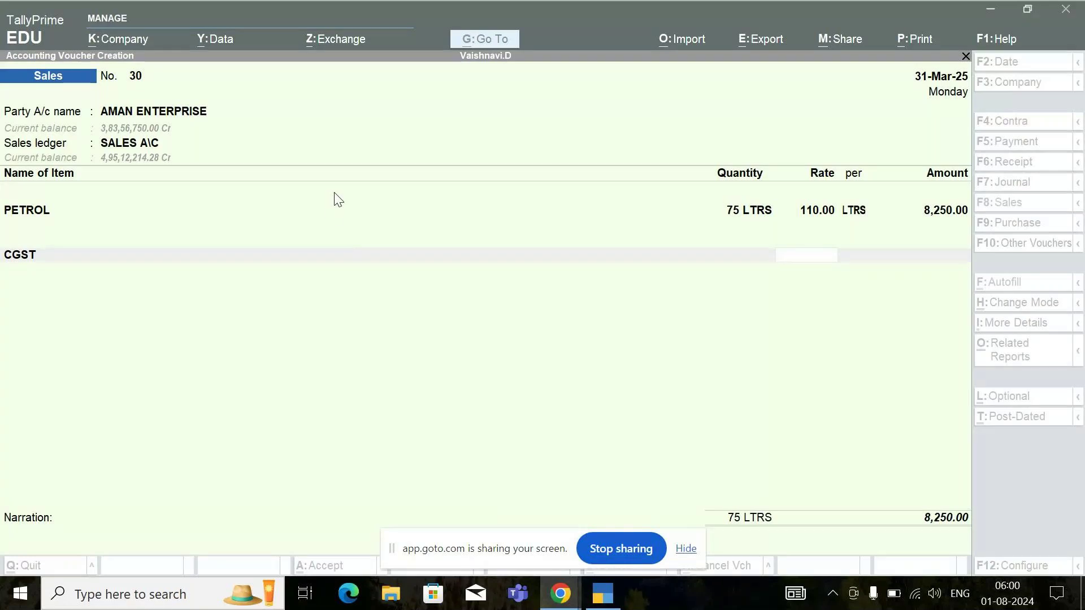
{"action": "left_click", "coordinate": [331, 212]}
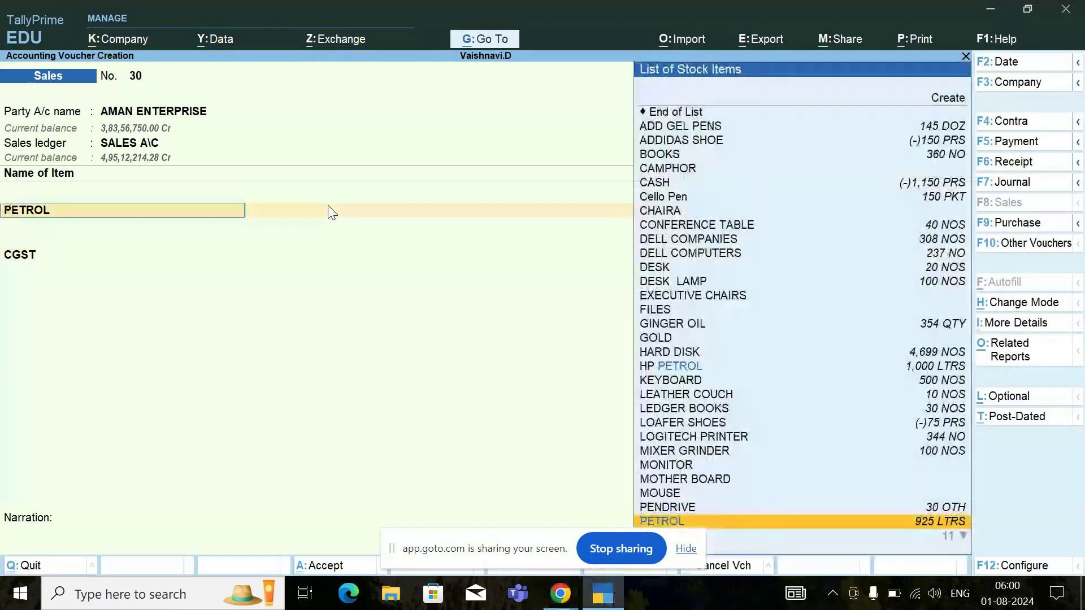
{"action": "key", "text": "Return"}
{"action": "key", "text": "Return"}
{"action": "key", "text": "Return"}
{"action": "key", "text": "Return"}
{"action": "key", "text": "Return"}
{"action": "key", "text": "Return"}
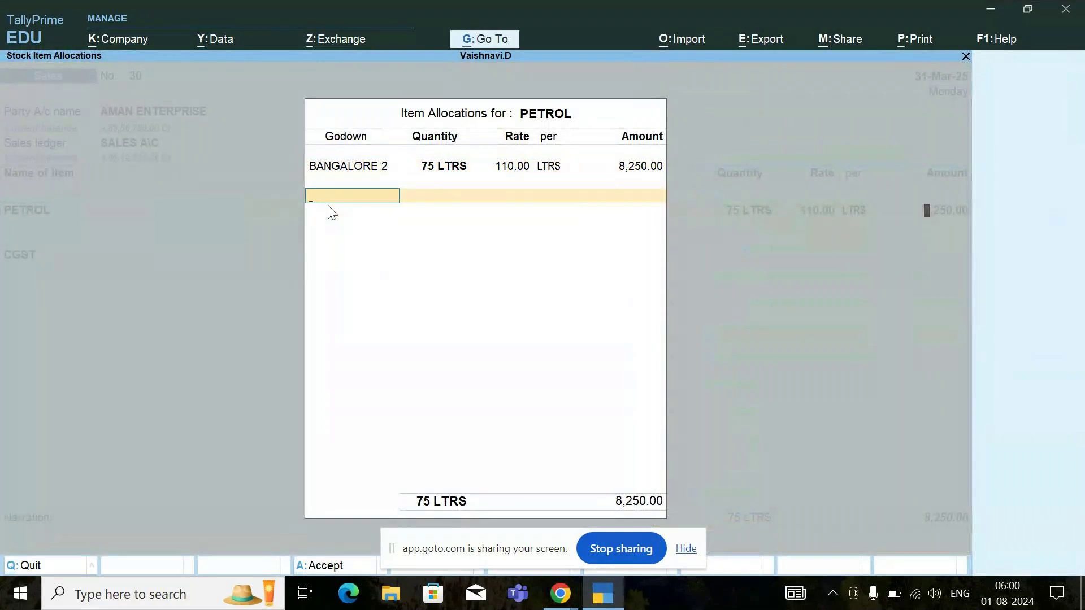
{"action": "key", "text": "Return"}
{"action": "key", "text": "Return"}
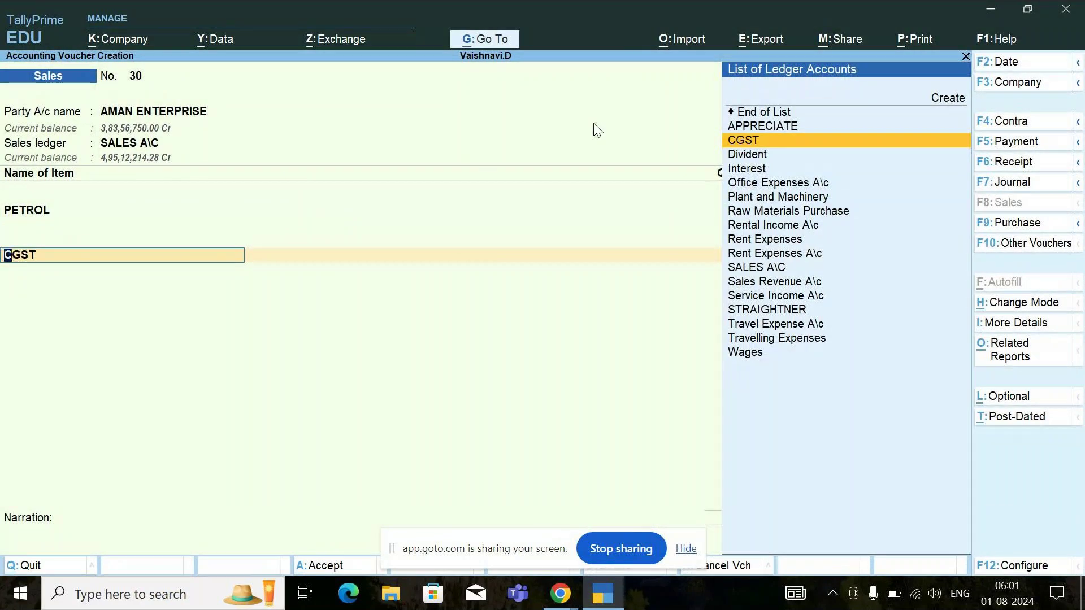
- Choose the CGST ledger below the PETROL item, leave its rate blank and go back to the ledger selection
{"action": "left_click", "coordinate": [758, 142]}
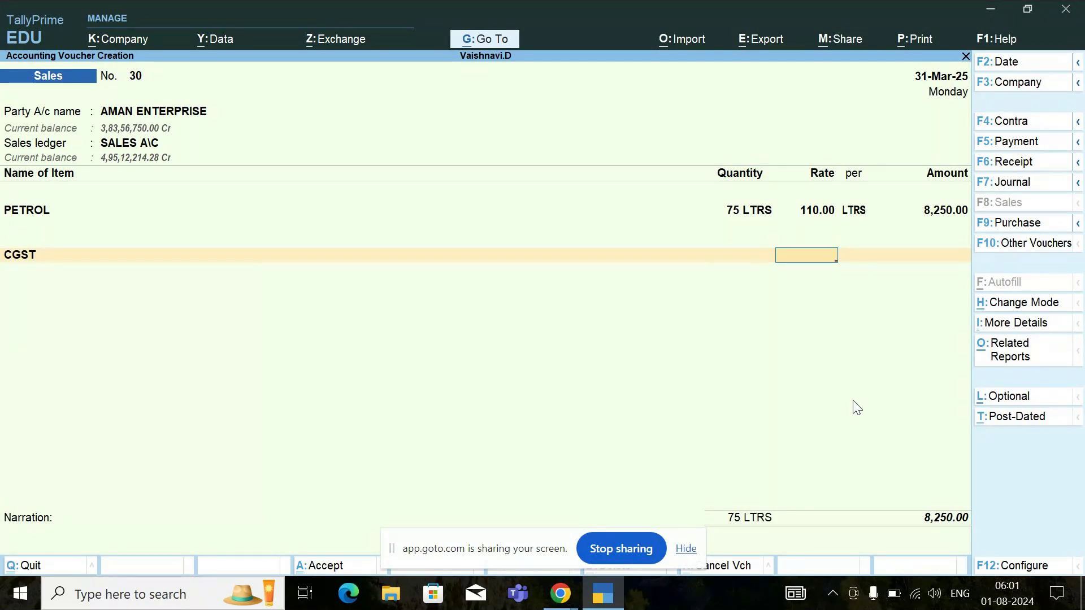
{"action": "key", "text": "BackSpace"}
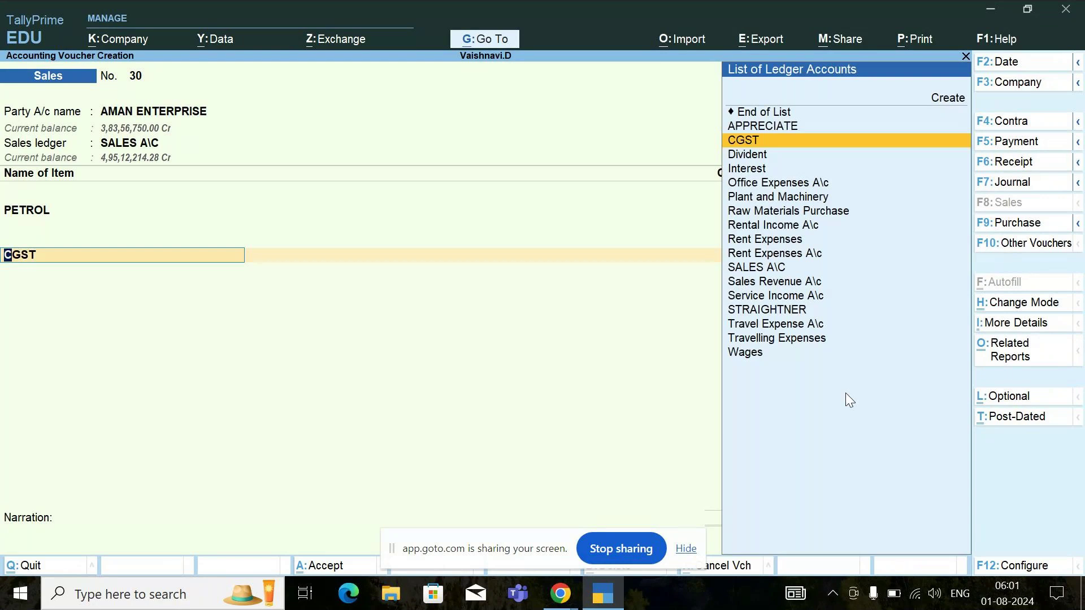